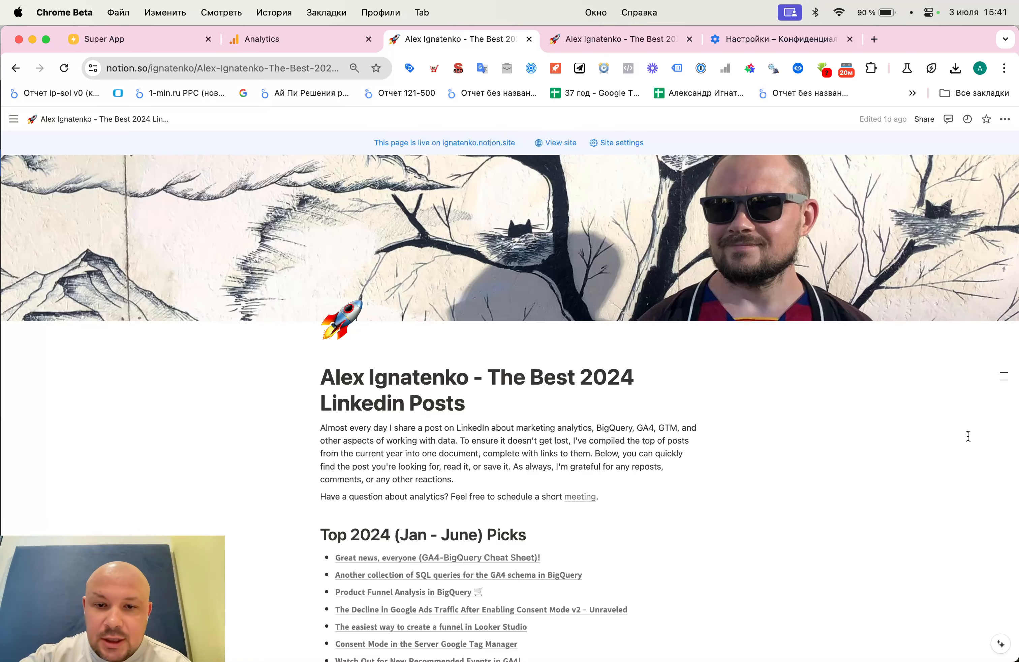
# Look through the 2024 LinkedIn posts page from its introduction to the contact links, dismissing the calendar reminder
pyautogui.scroll(-7, 644, 481)
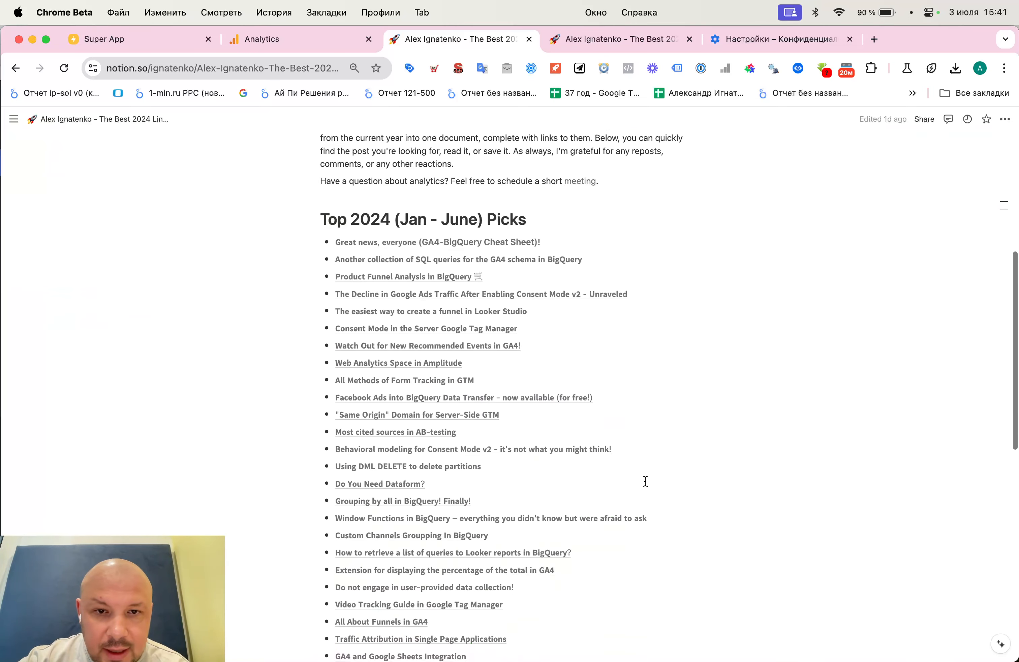
pyautogui.scroll(7, 644, 480)
pyautogui.scroll(-12, 644, 481)
pyautogui.scroll(12, 644, 480)
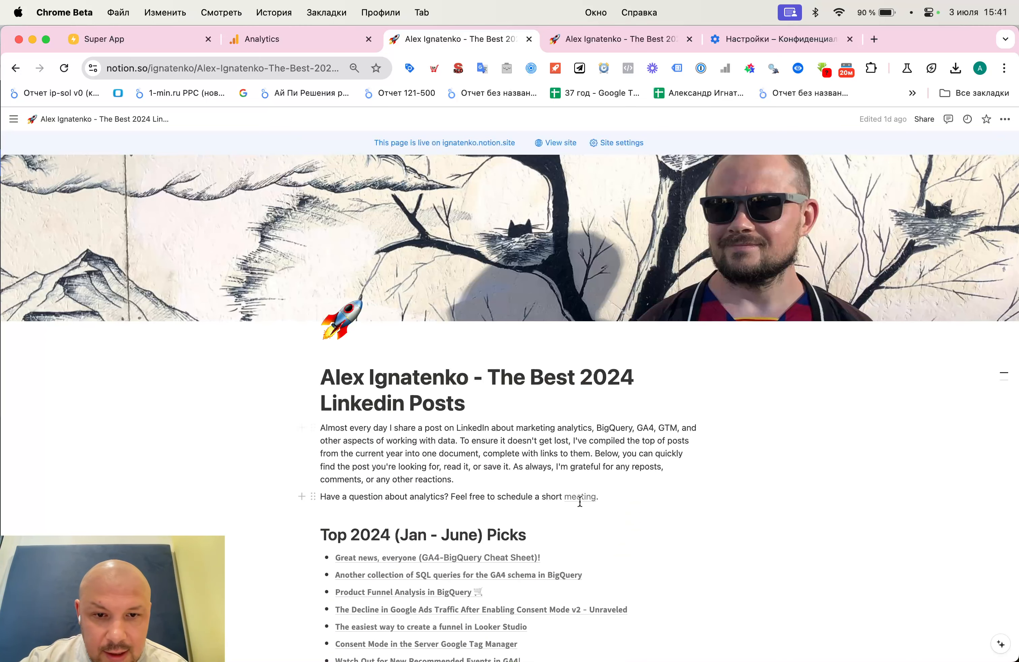
pyautogui.scroll(-2, 579, 501)
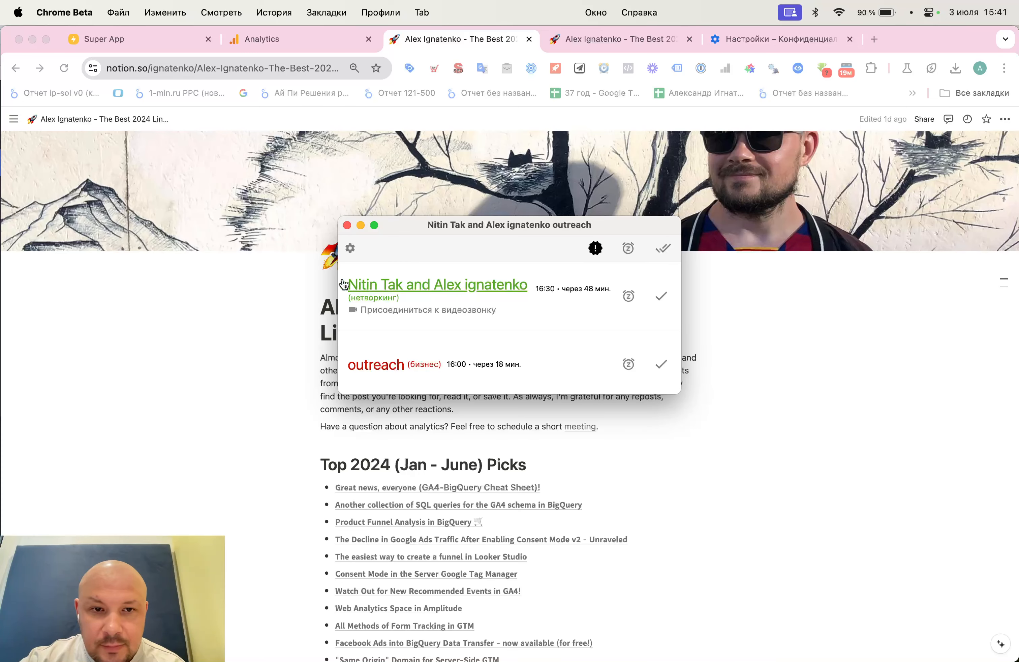
pyautogui.click(347, 225)
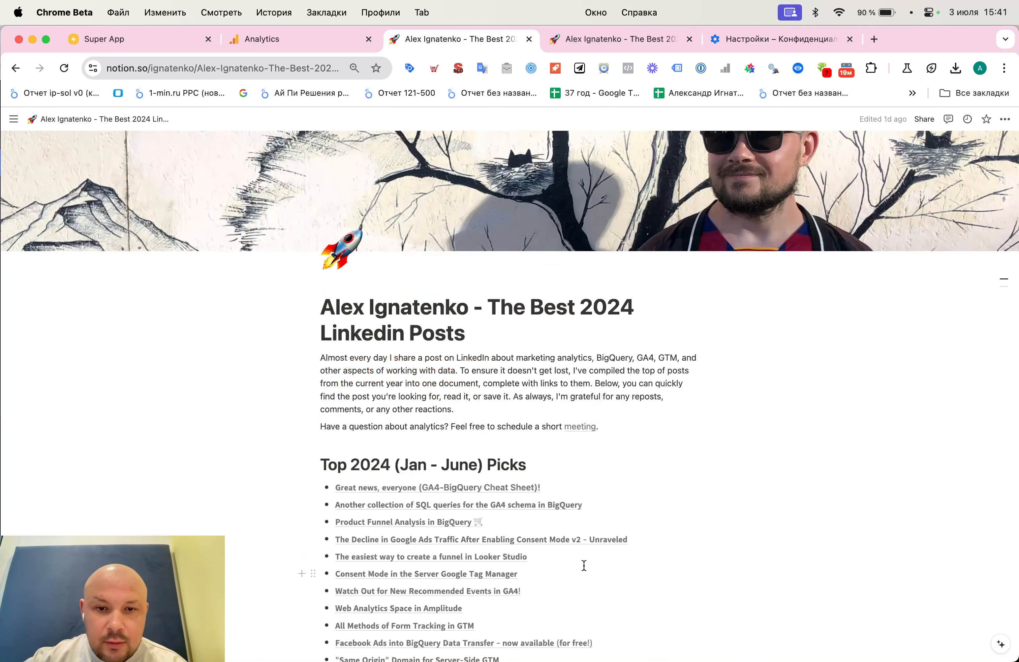
pyautogui.scroll(-15, 584, 564)
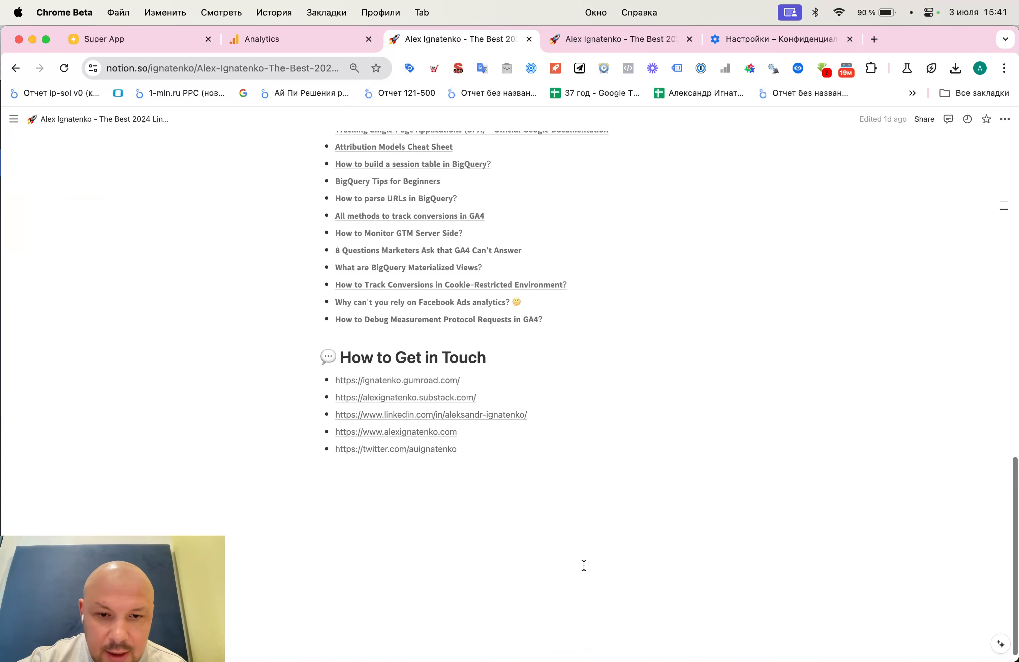
pyautogui.scroll(5, 584, 564)
pyautogui.scroll(6, 638, 351)
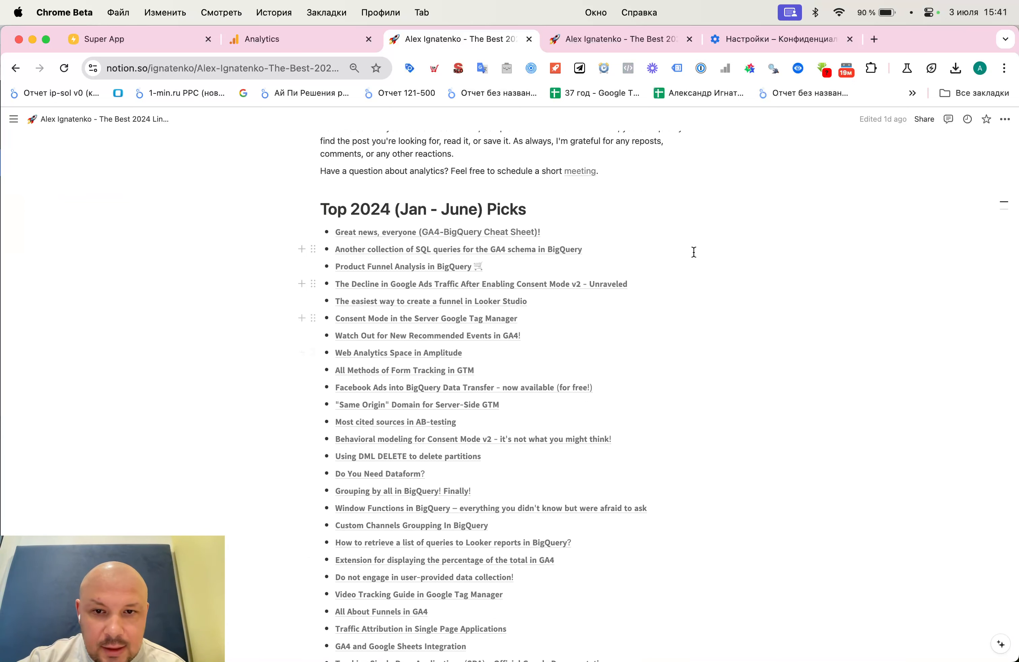
pyautogui.scroll(1, 689, 245)
pyautogui.scroll(7, 839, 316)
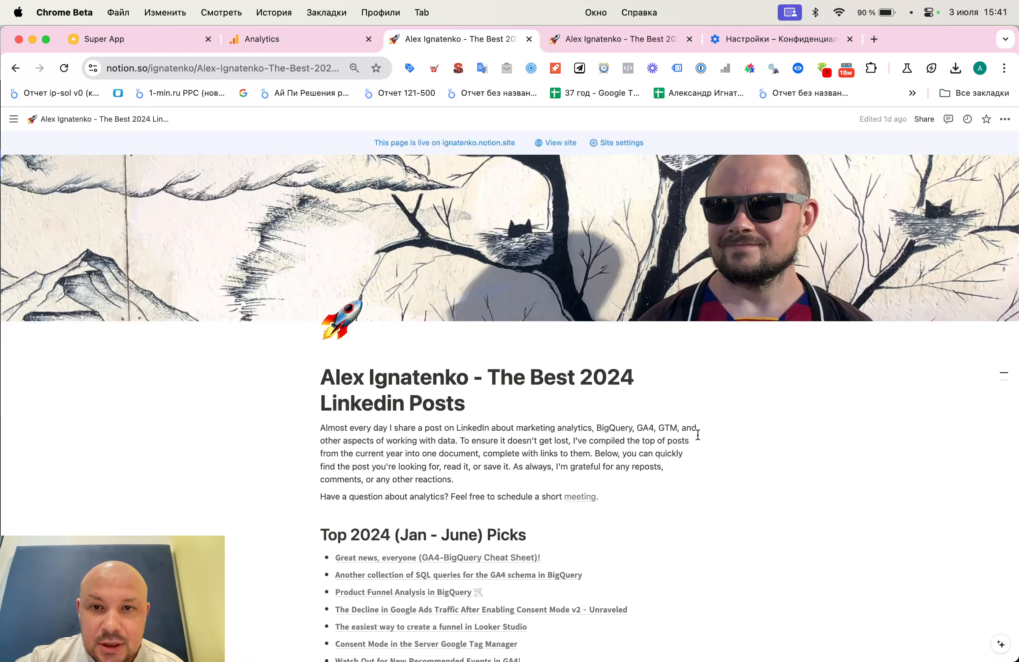
# Open the Google Analytics settings in the page's site customization, highlight the measurement ID and publish the changes
pyautogui.click(614, 142)
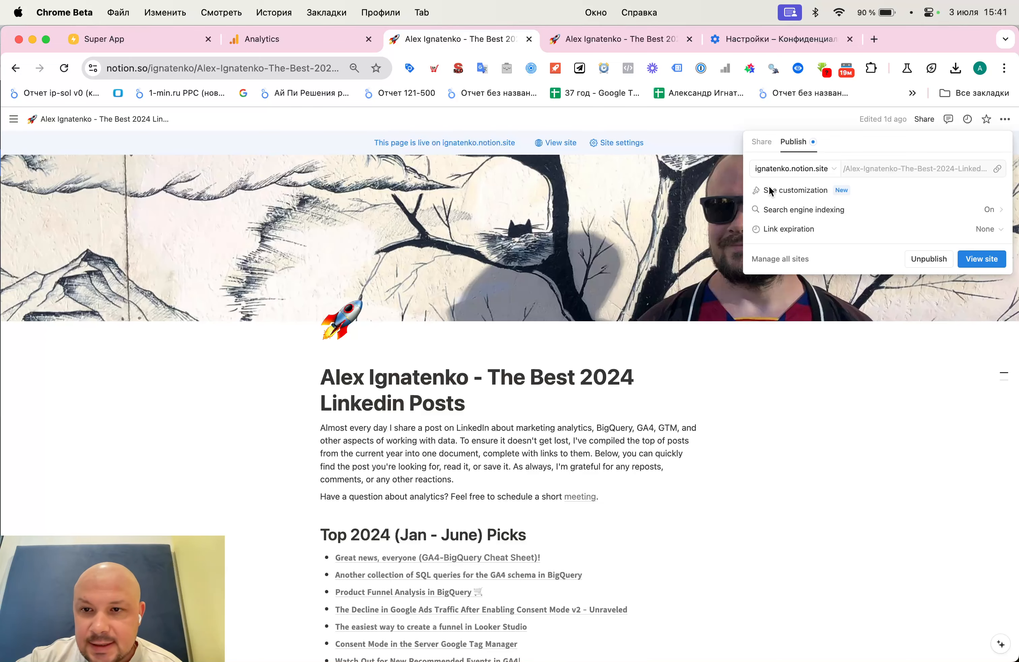
pyautogui.click(815, 191)
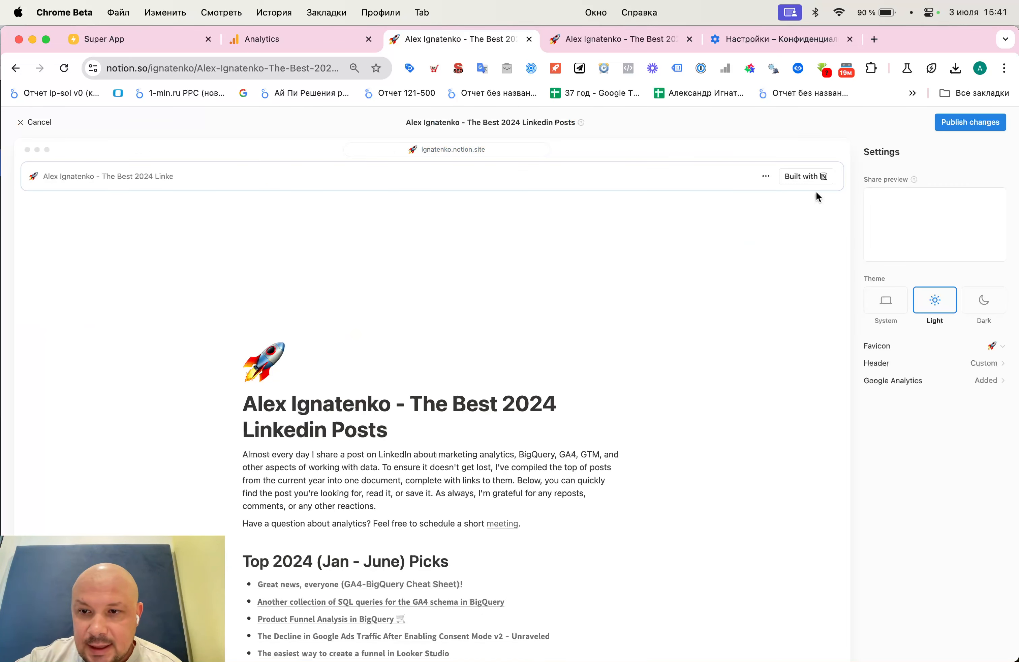
pyautogui.click(911, 381)
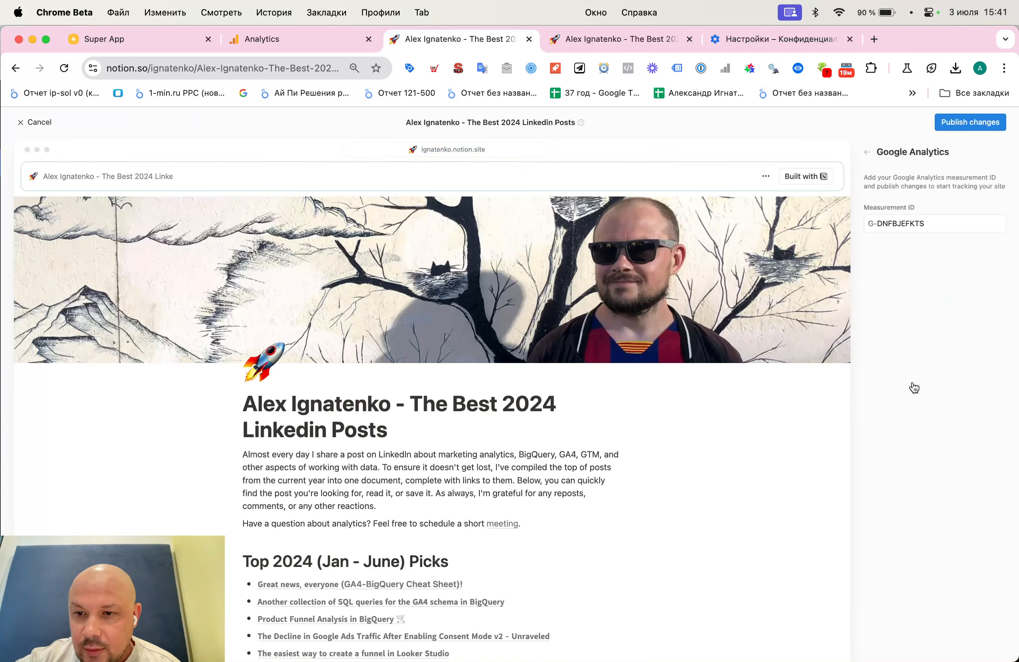
pyautogui.click(935, 223)
pyautogui.moveTo(928, 224); pyautogui.dragTo(820, 223)
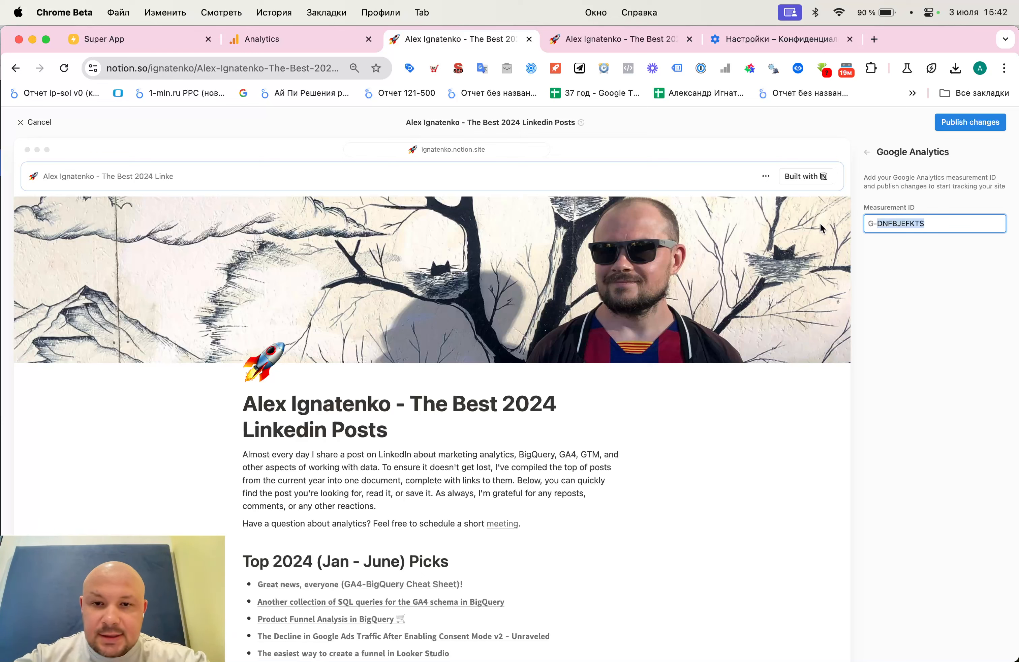
pyautogui.click(970, 122)
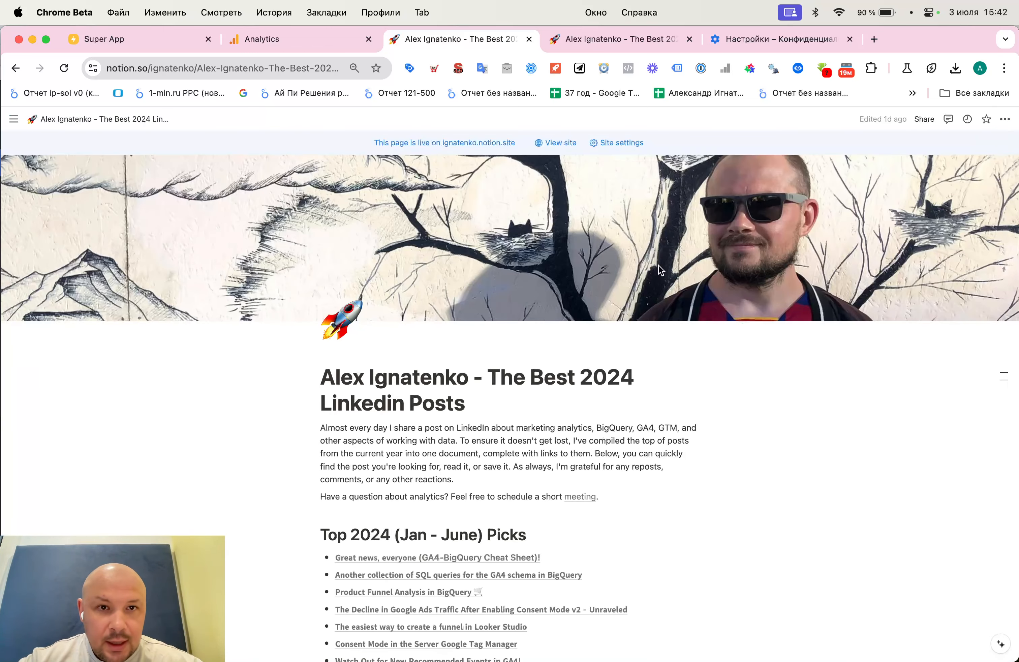
# Copy the published page's address and load it in a new incognito window
pyautogui.click(655, 45)
pyautogui.click(302, 69)
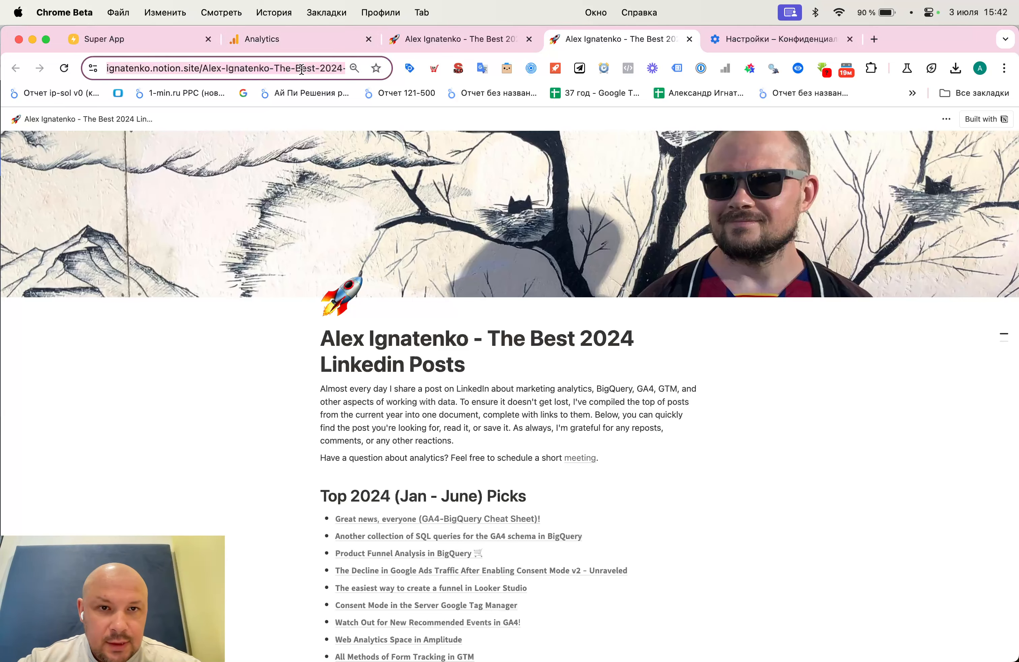
pyautogui.press('super+c')
pyautogui.press('super+shift+n')
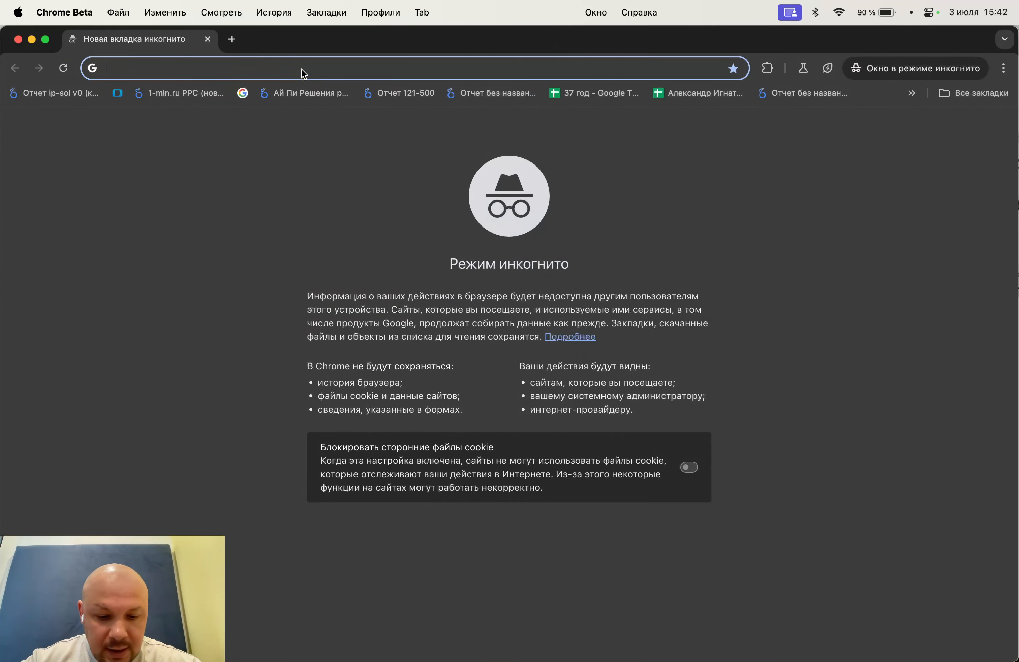
pyautogui.press('super+v')
pyautogui.press('Return')
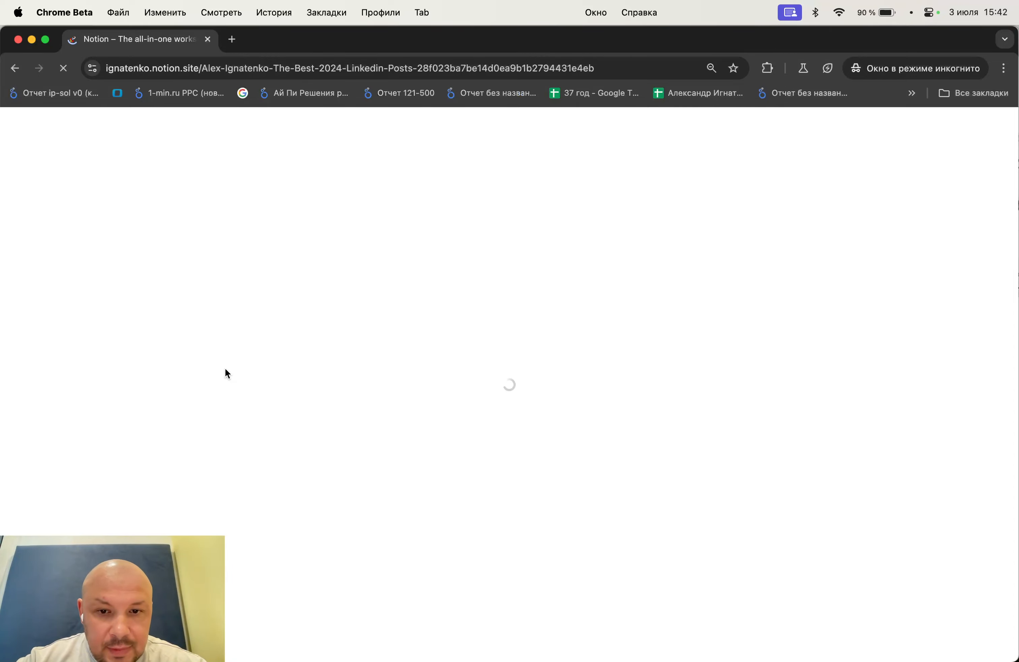
# Open the developer tools' network request log for the published page, accept all cookies and let the page reload
pyautogui.rightClick(306, 374)
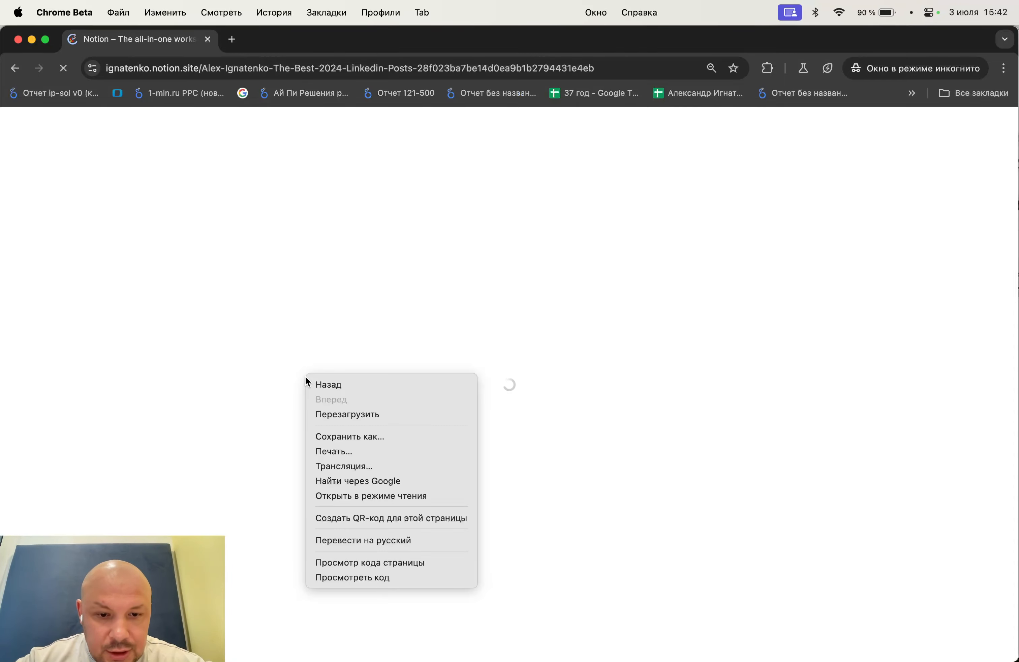
pyautogui.click(430, 577)
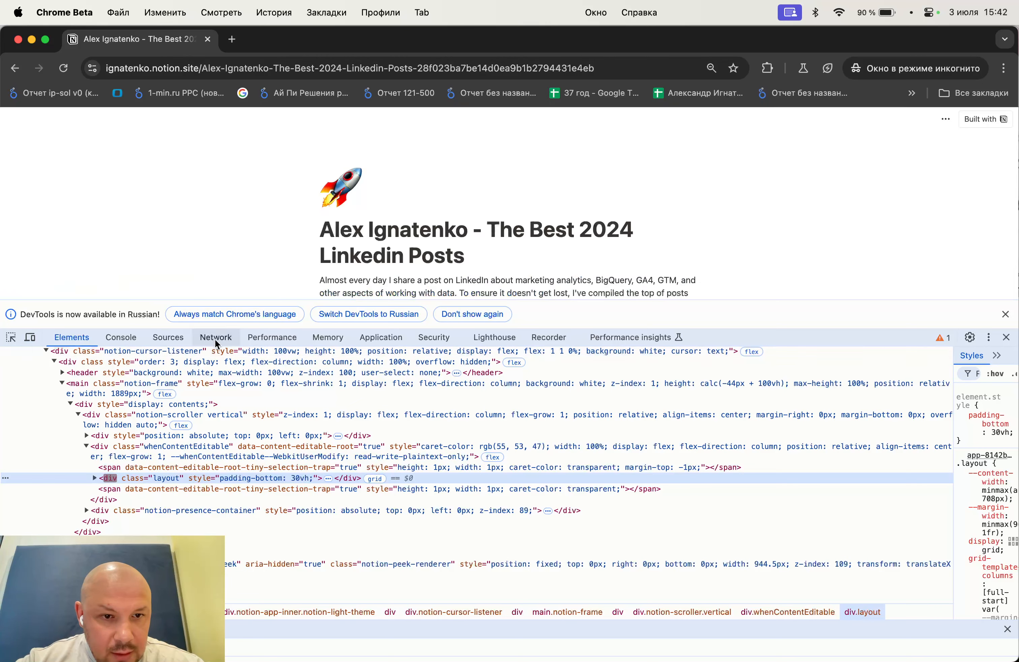
pyautogui.click(215, 337)
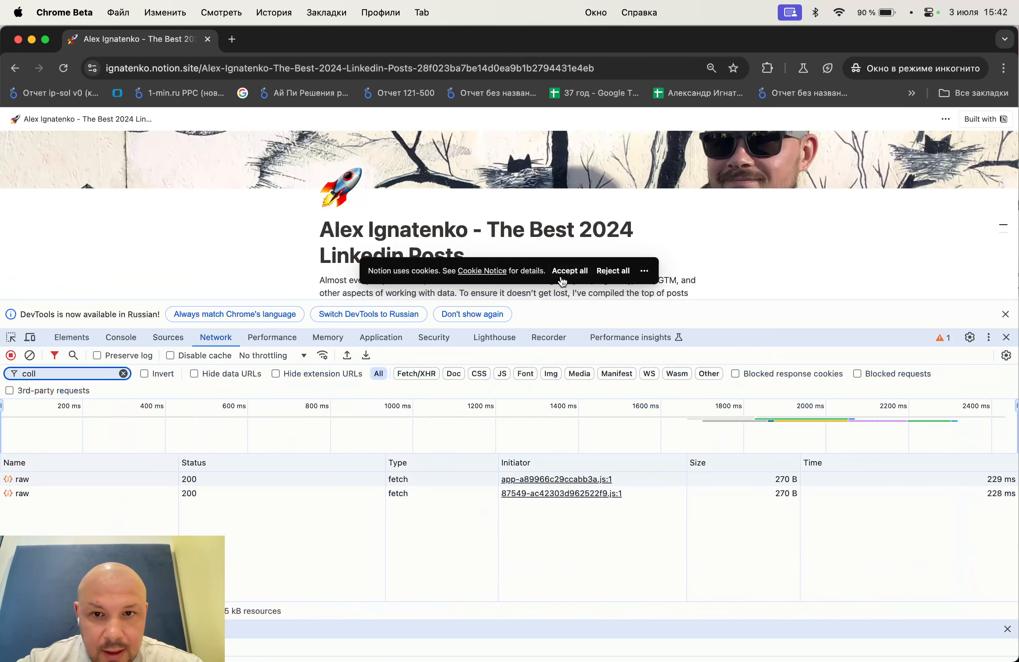
pyautogui.click(569, 275)
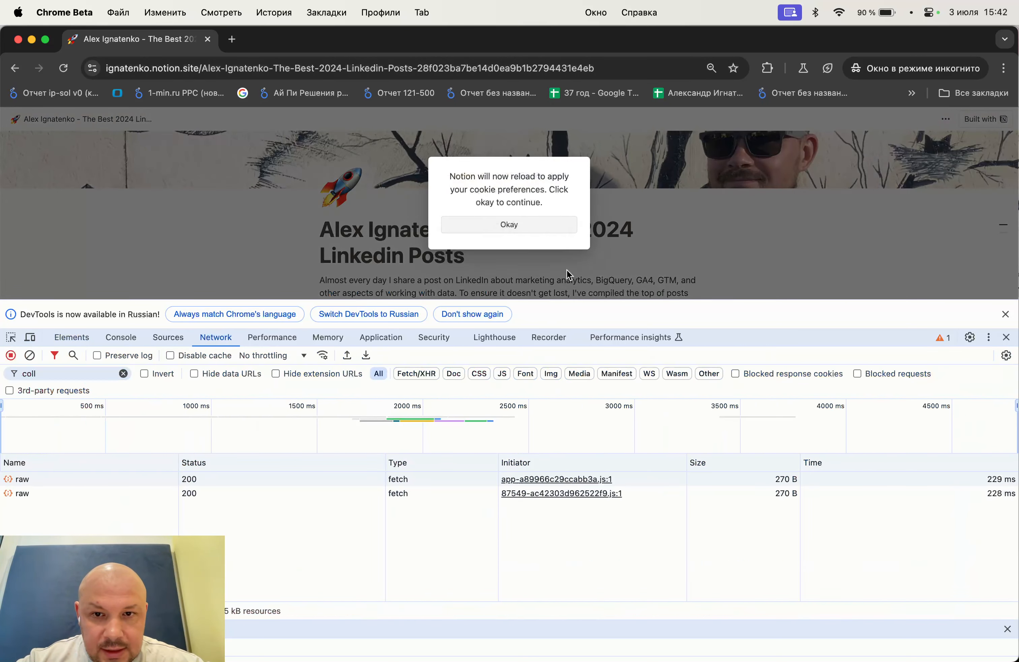
pyautogui.click(517, 226)
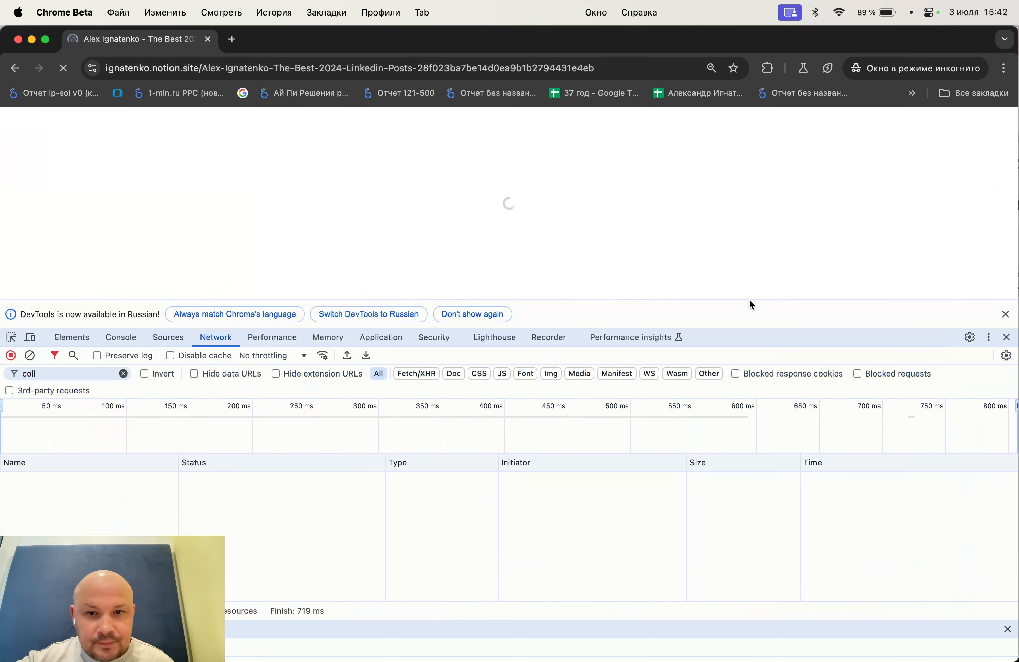
# Examine the payload of the collect request and highlight its tid measurement ID
pyautogui.scroll(-20, 416, 239)
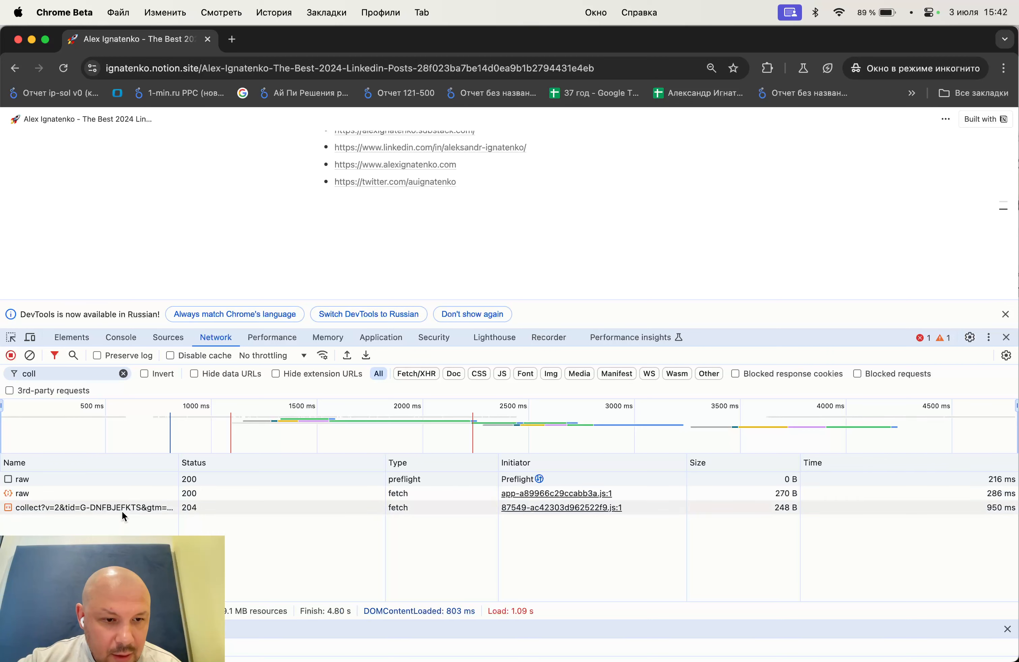
pyautogui.click(122, 508)
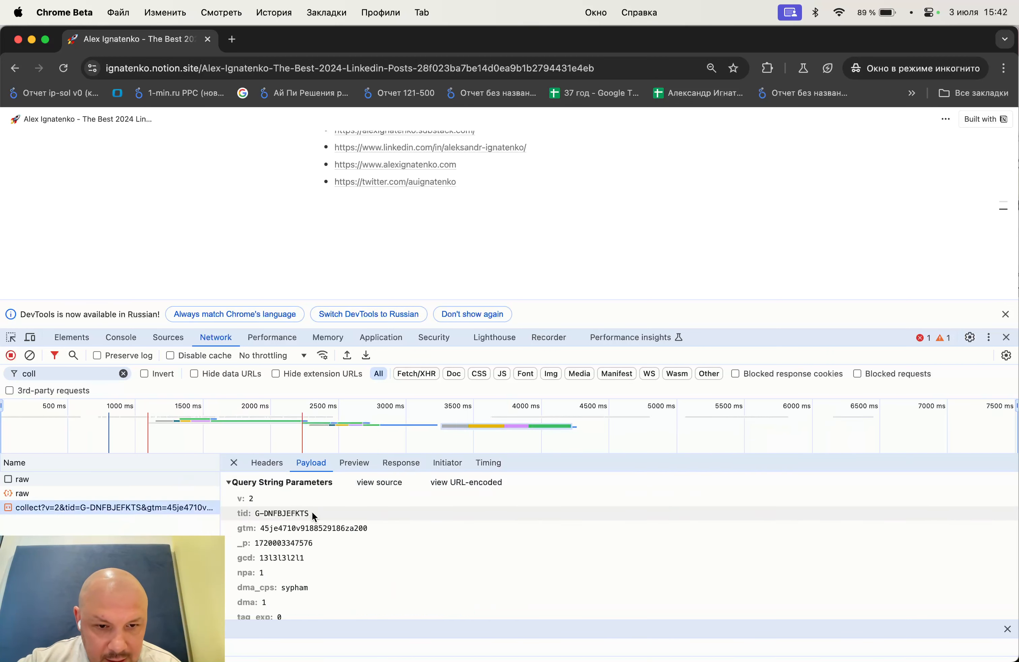
pyautogui.moveTo(310, 512); pyautogui.dragTo(254, 513)
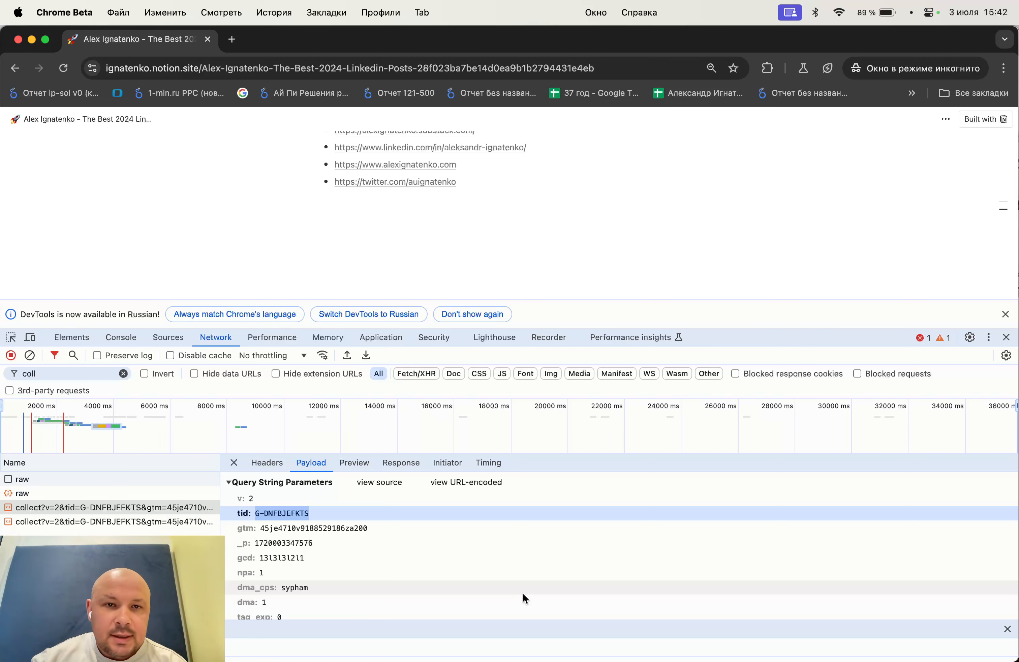
# Close the incognito window and load the published page again in a fresh incognito window
pyautogui.click(18, 40)
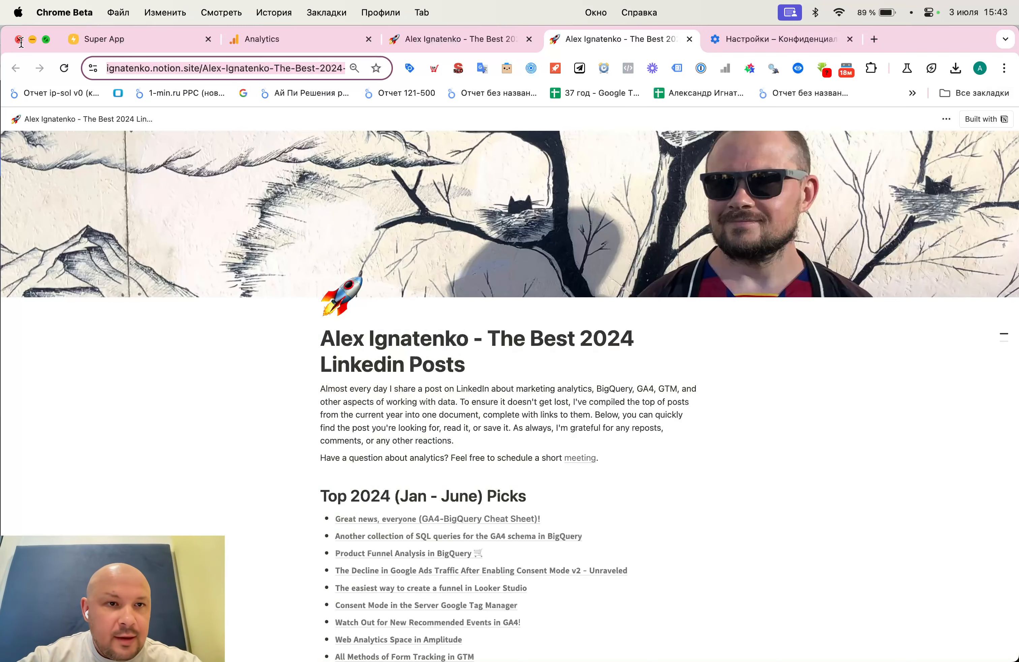
pyautogui.press('super+shift+n')
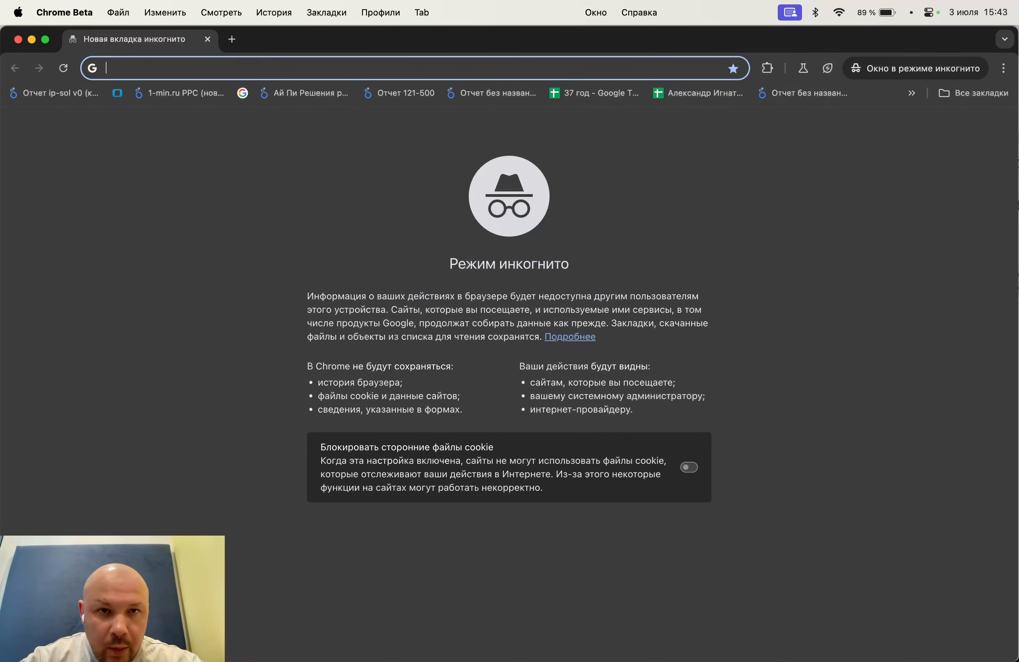
pyautogui.write('https://ignatenko.notion.site/Alex-Ignatenko-The-Best-2024-Linkedin-Posts-28f023ba7be14d0ea9b1b2794431e4eb')
pyautogui.press('Return')
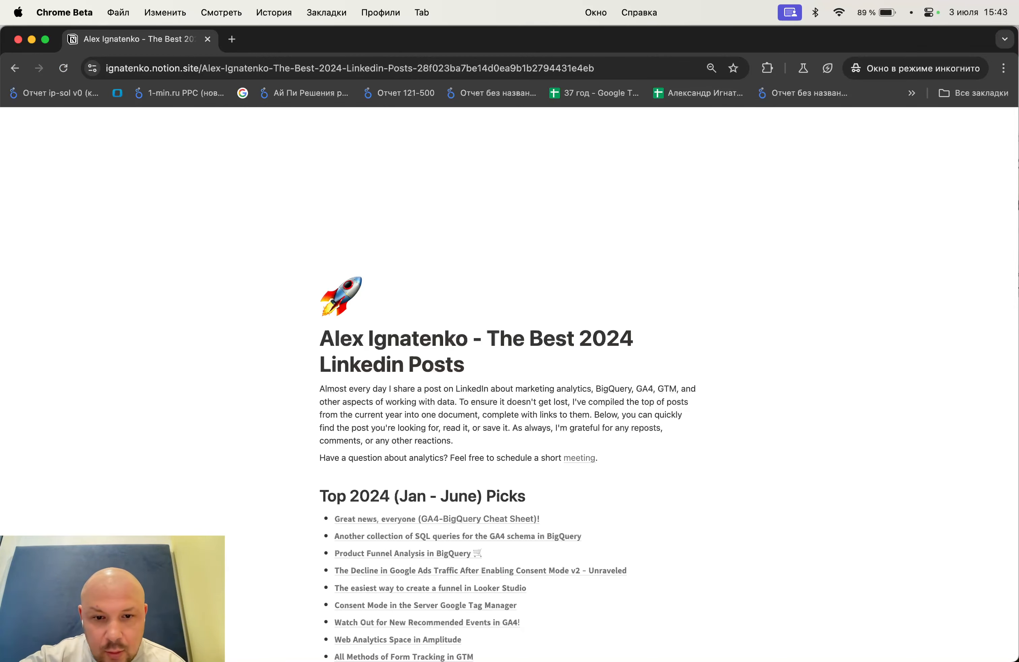
# Browse the published page from the header to the contact links while examining the cookie banner
pyautogui.scroll(-15, 760, 485)
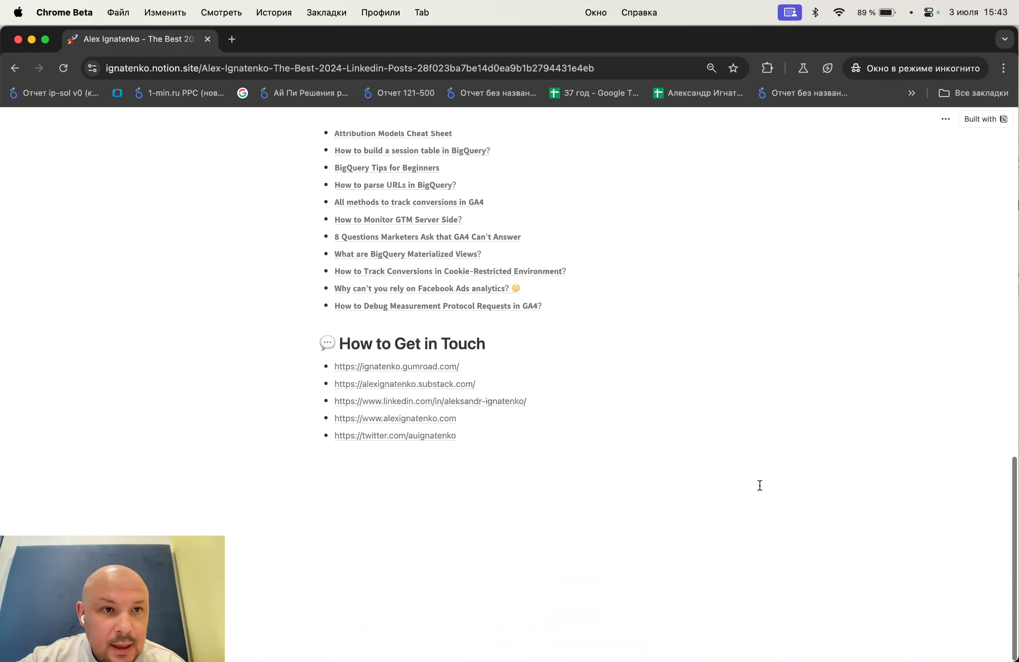
pyautogui.scroll(15, 665, 492)
pyautogui.scroll(-12, 666, 492)
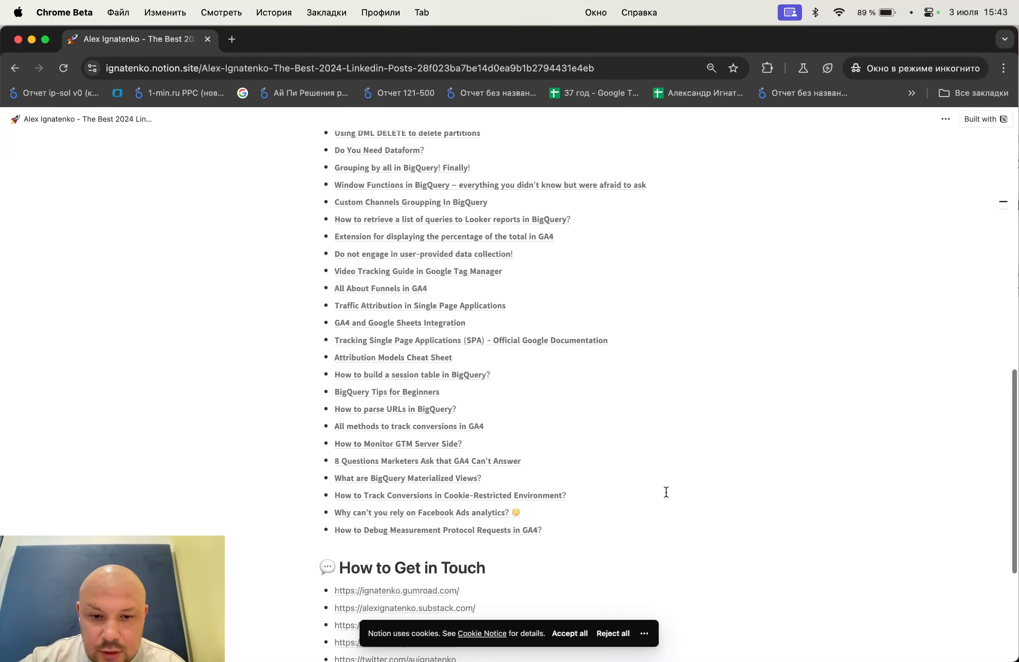
pyautogui.scroll(-5, 666, 492)
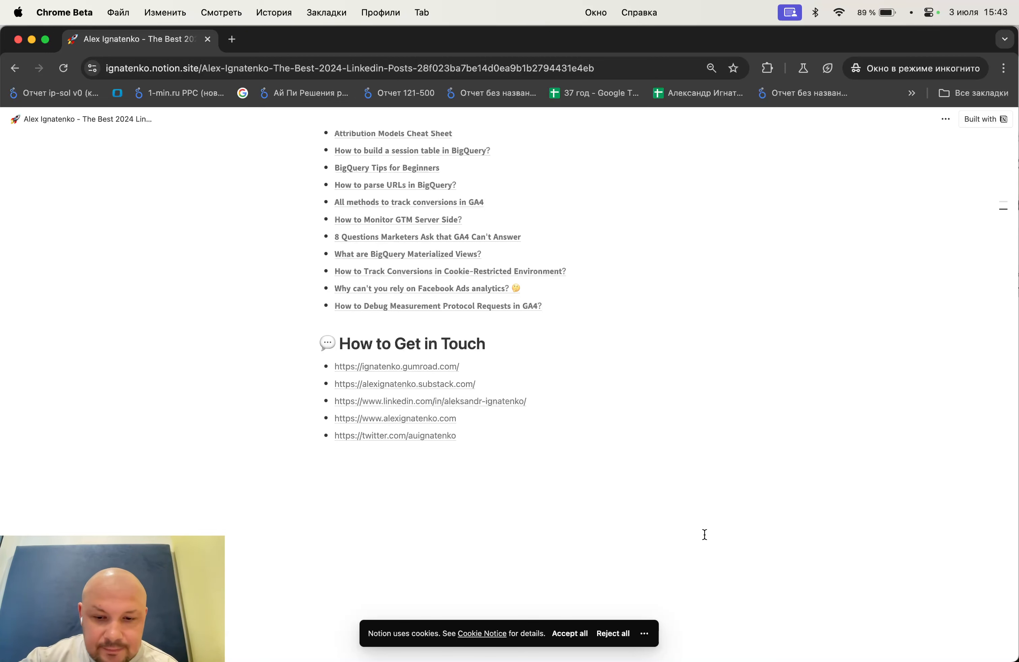
pyautogui.scroll(5, 706, 287)
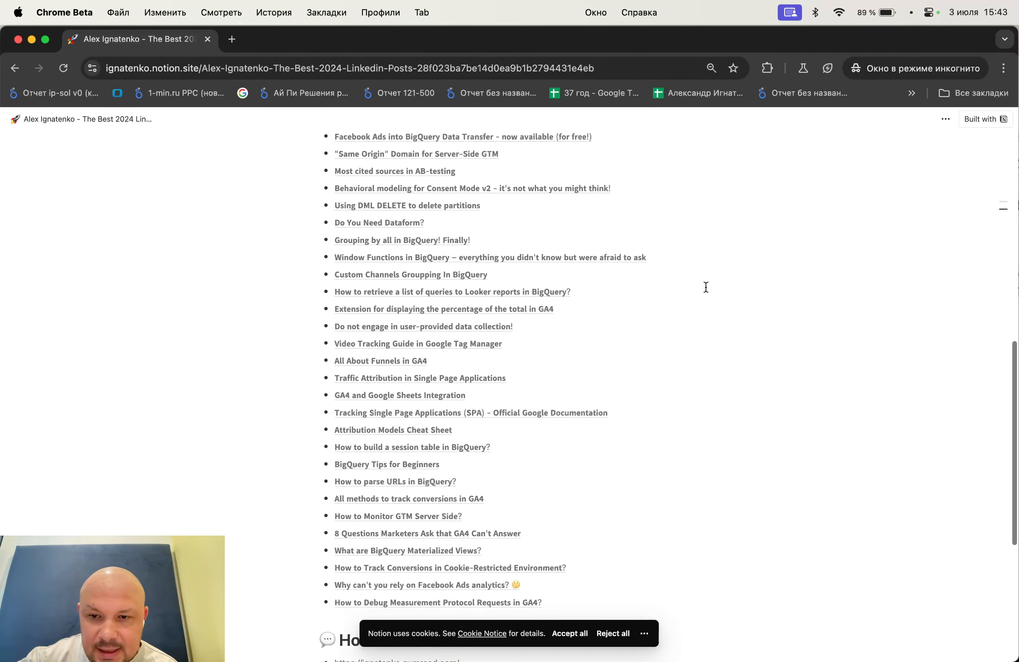
pyautogui.scroll(-5, 706, 286)
pyautogui.scroll(20, 706, 287)
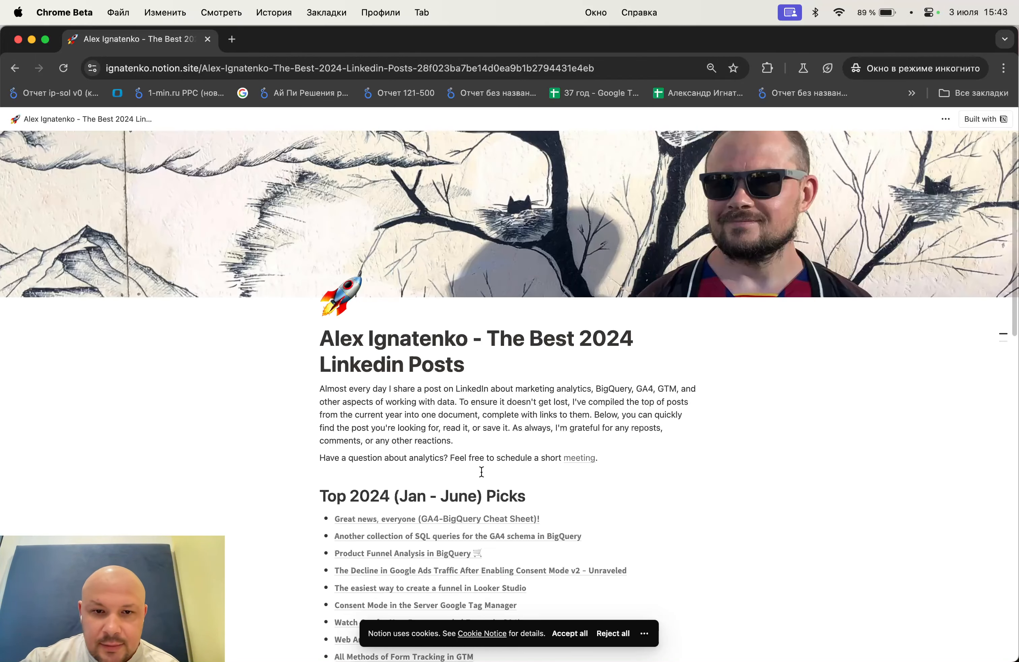
pyautogui.scroll(-20, 480, 470)
pyautogui.scroll(20, 483, 477)
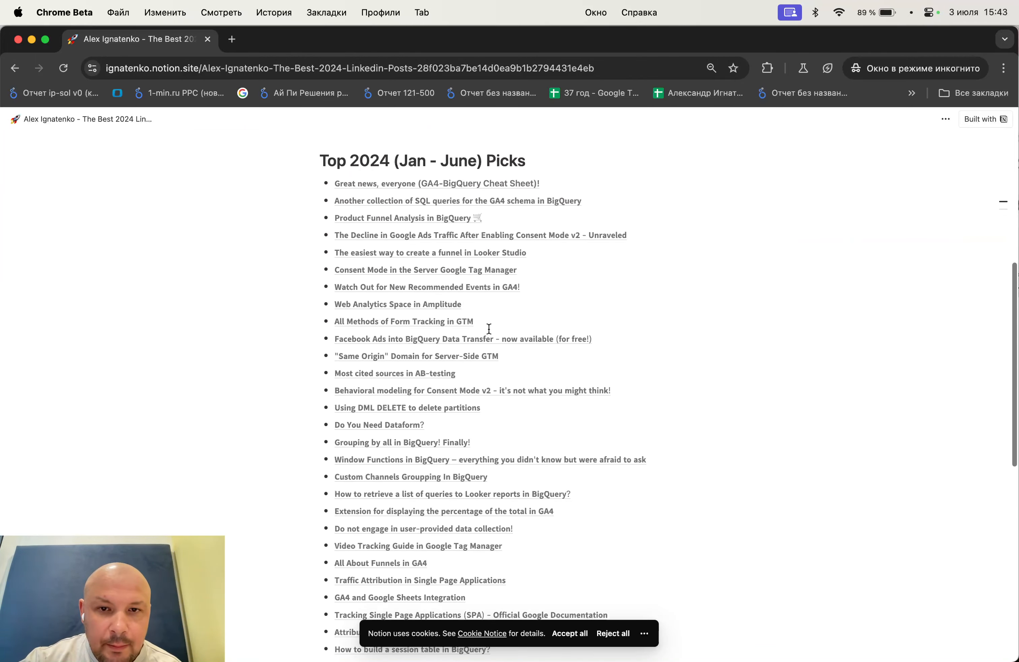
# View the cookie banner's customization categories, then close them without changing any option
pyautogui.scroll(-20, 518, 287)
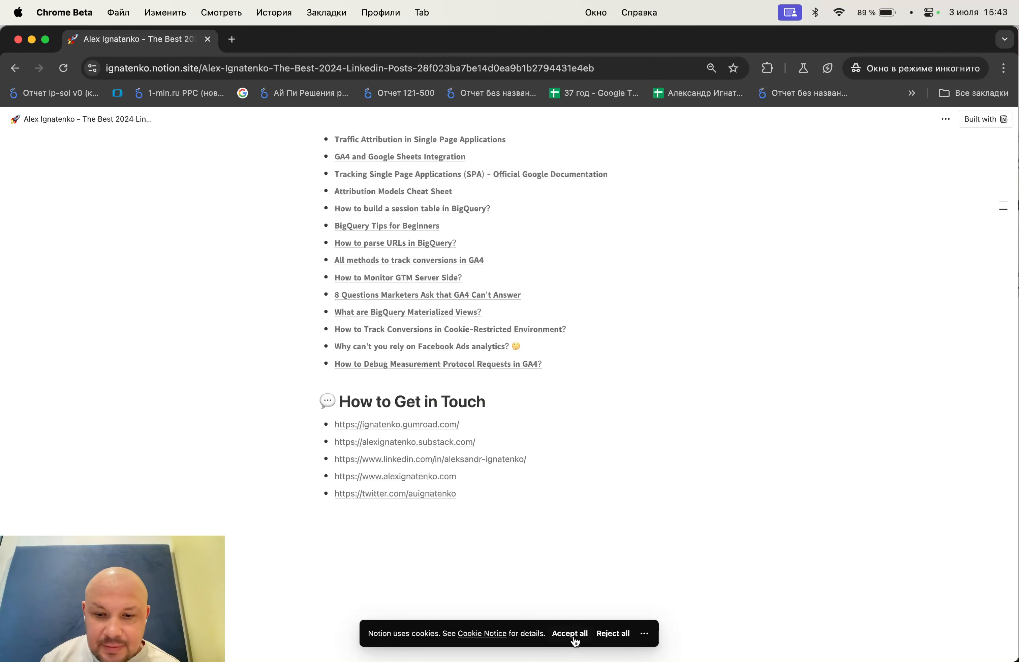
pyautogui.click(644, 633)
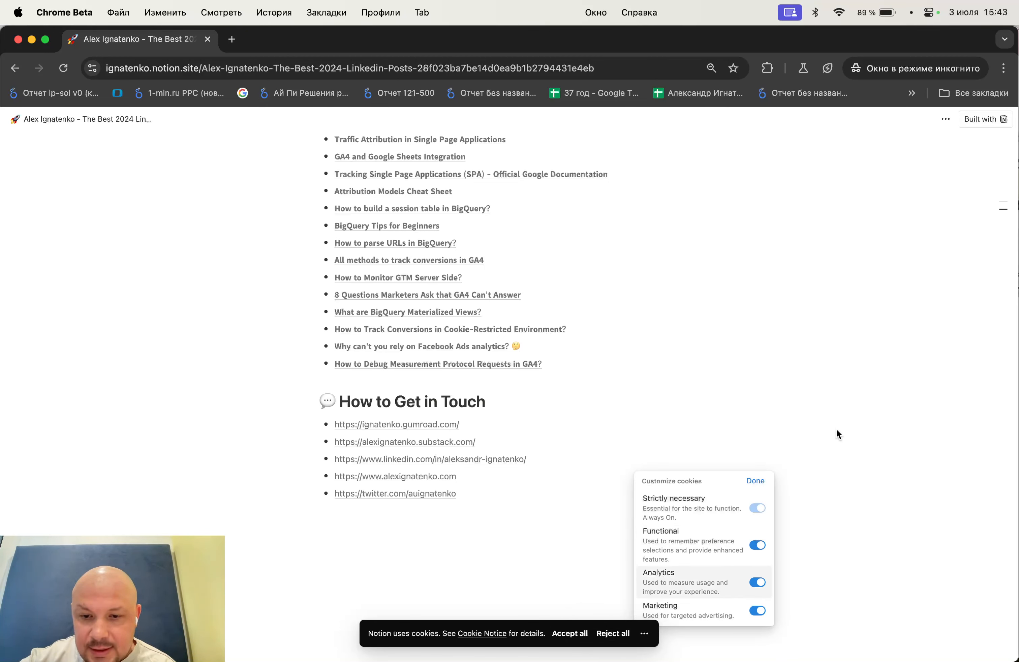
pyautogui.click(807, 352)
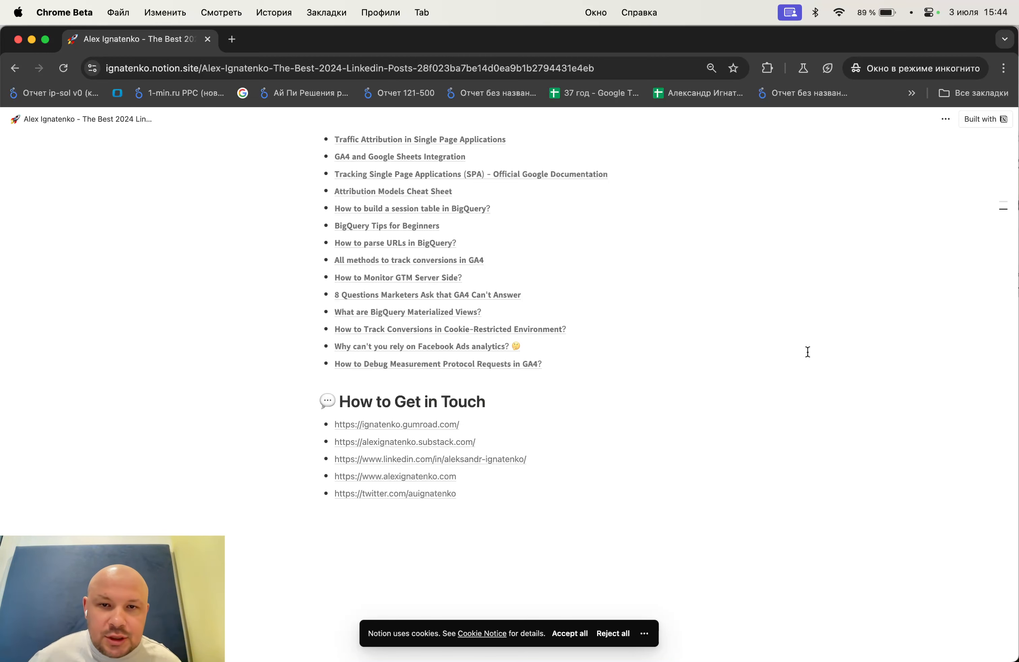
# Open the developer tools' network log filtered by coll and reload the page to check for collect requests before cookie consent
pyautogui.rightClick(727, 339)
pyautogui.click(794, 545)
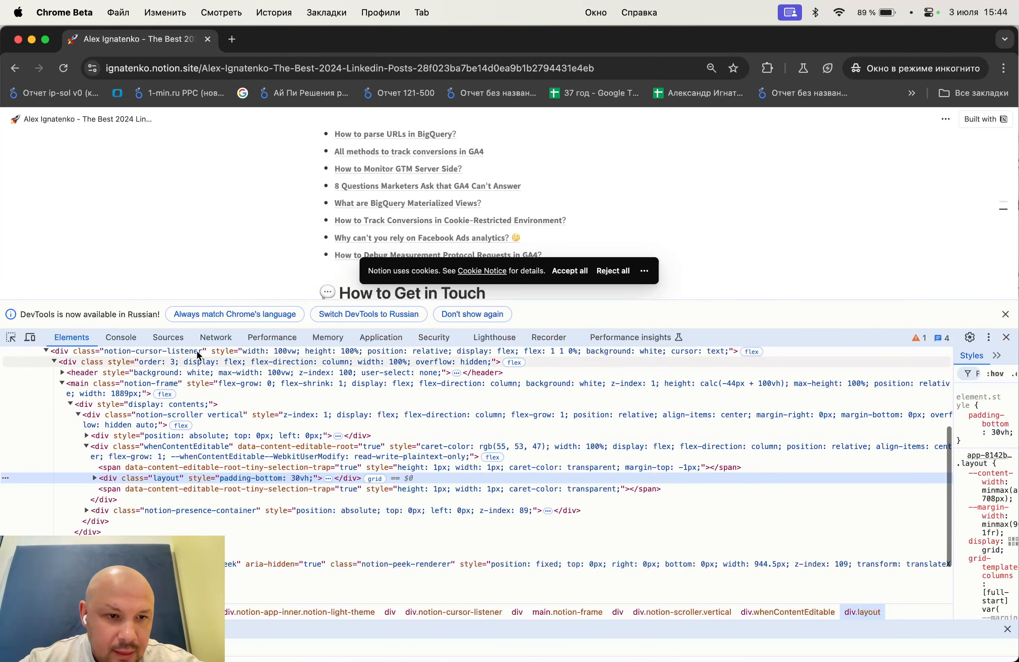
pyautogui.click(229, 338)
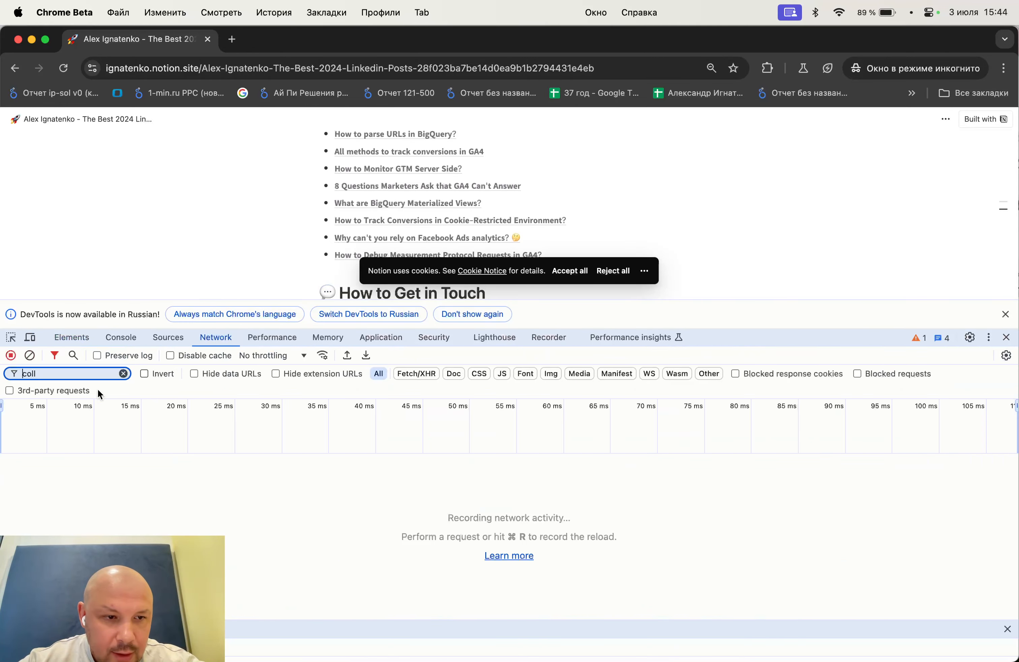
pyautogui.click(63, 68)
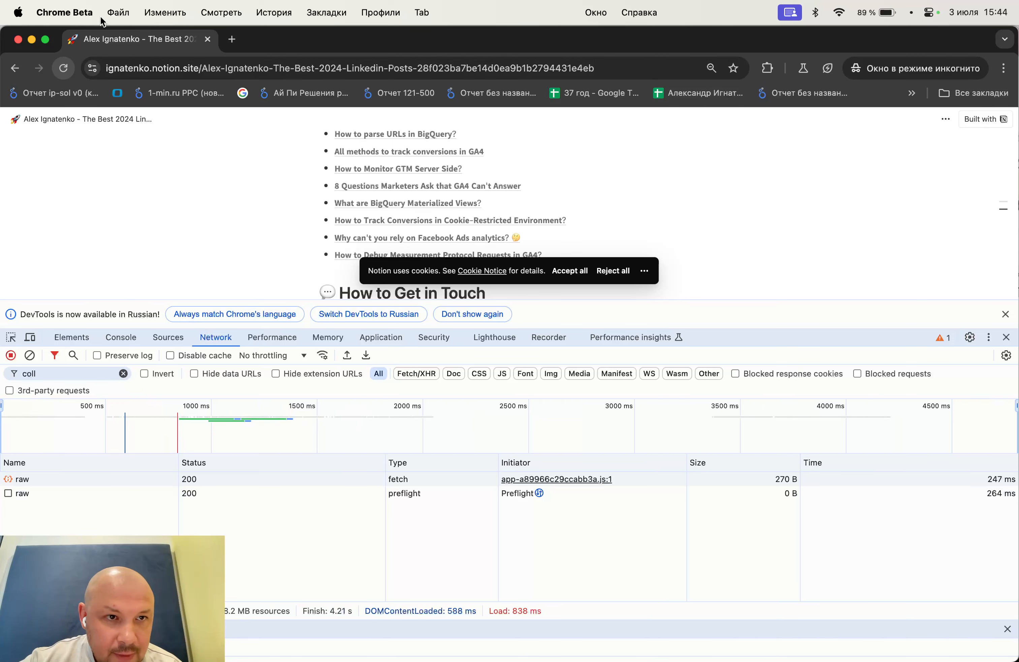
pyautogui.press('super+r')
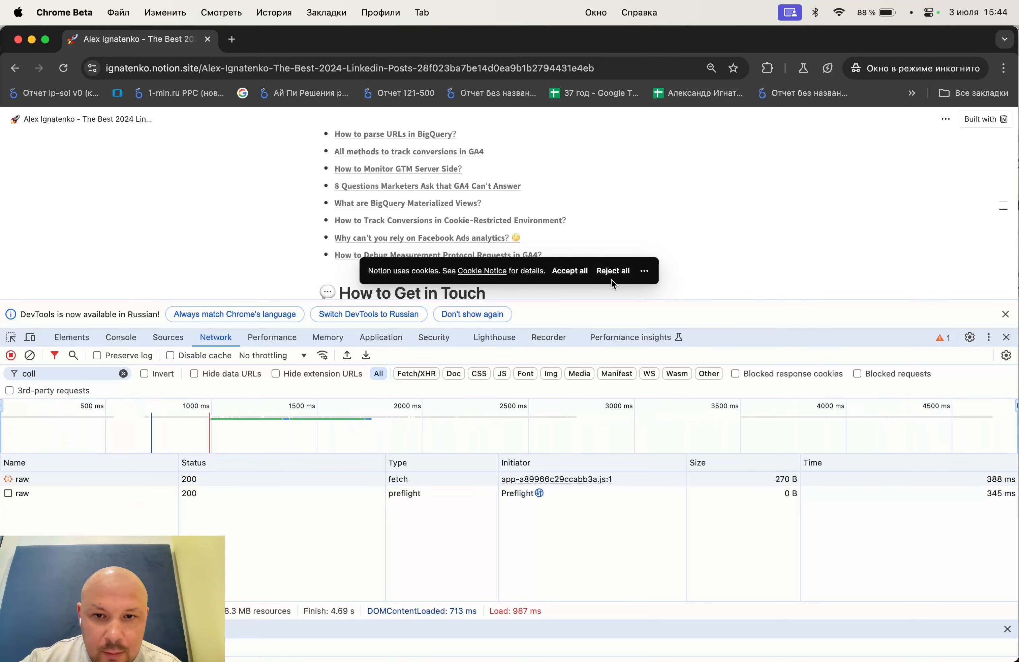
# Accept all cookies and let the page reload, examine the collect request's payload, and close the developer tools
pyautogui.click(566, 270)
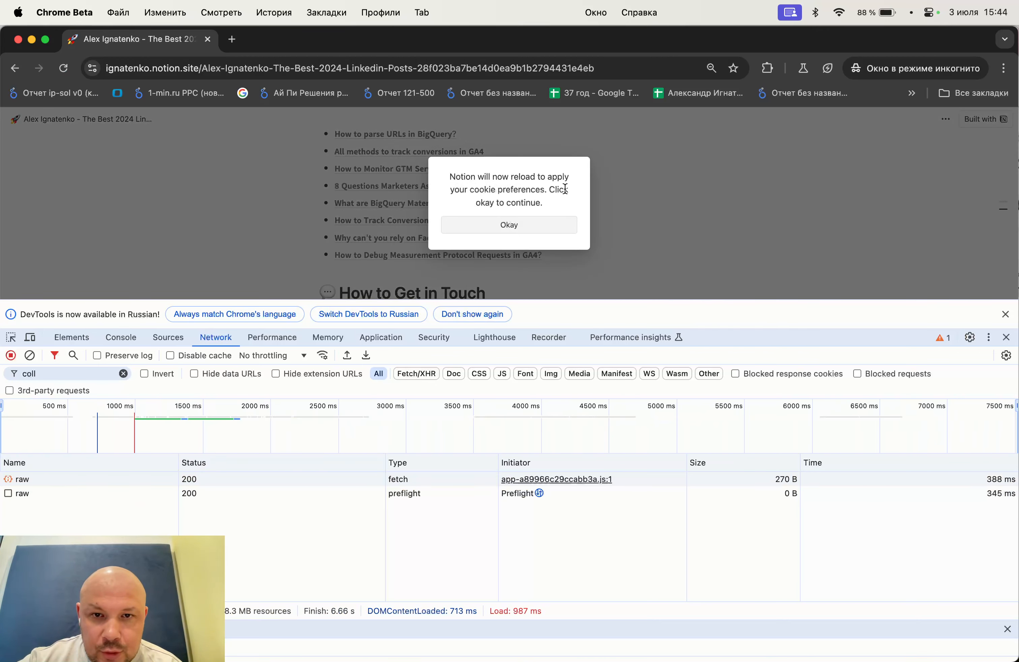
pyautogui.click(532, 227)
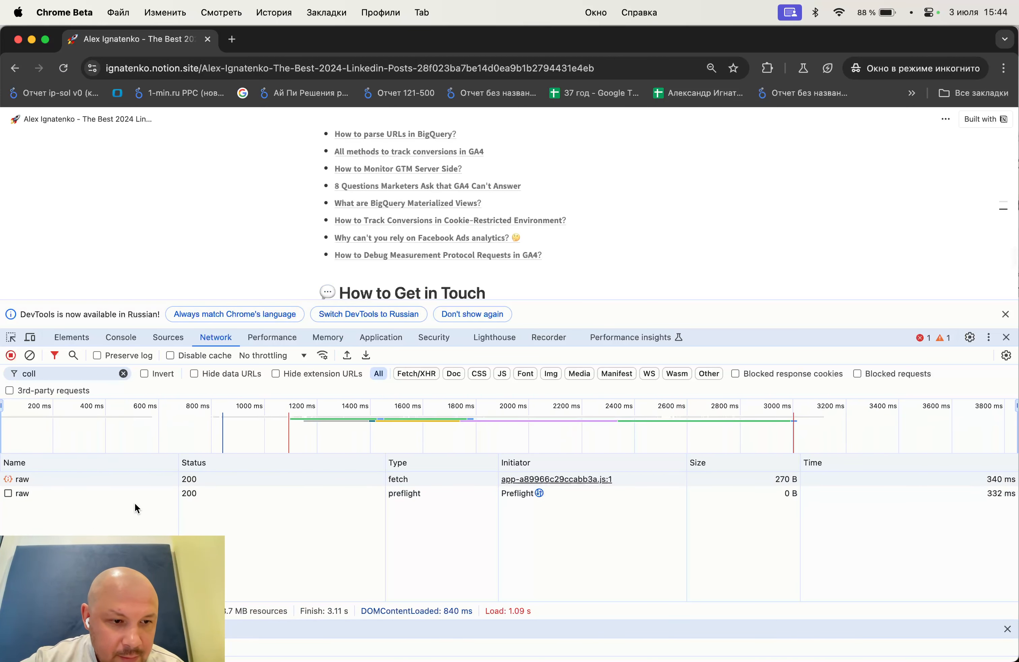
pyautogui.click(136, 507)
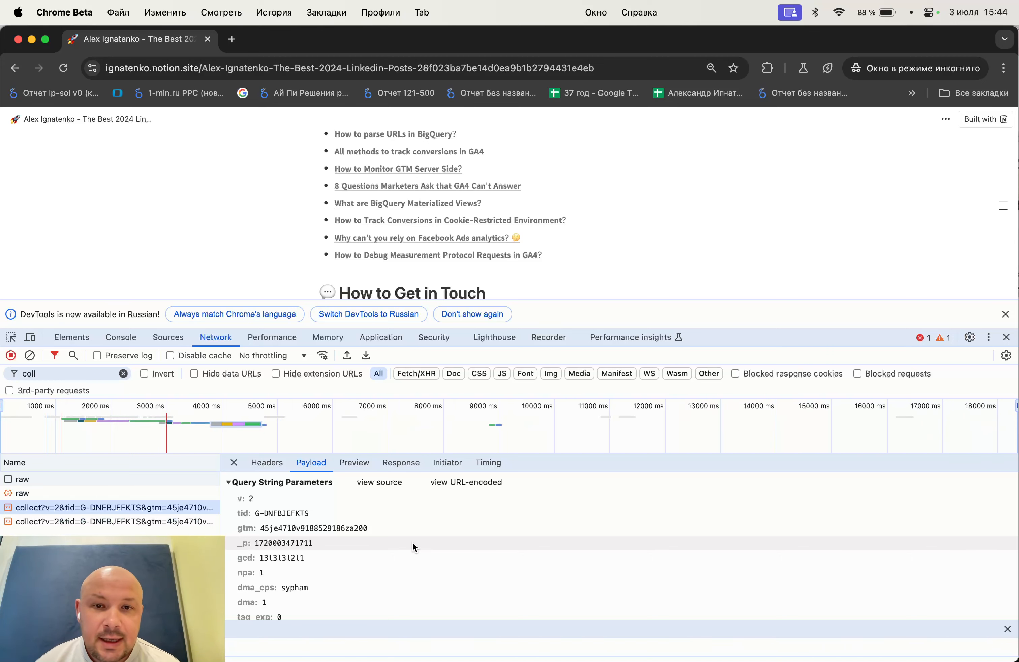
pyautogui.click(1003, 314)
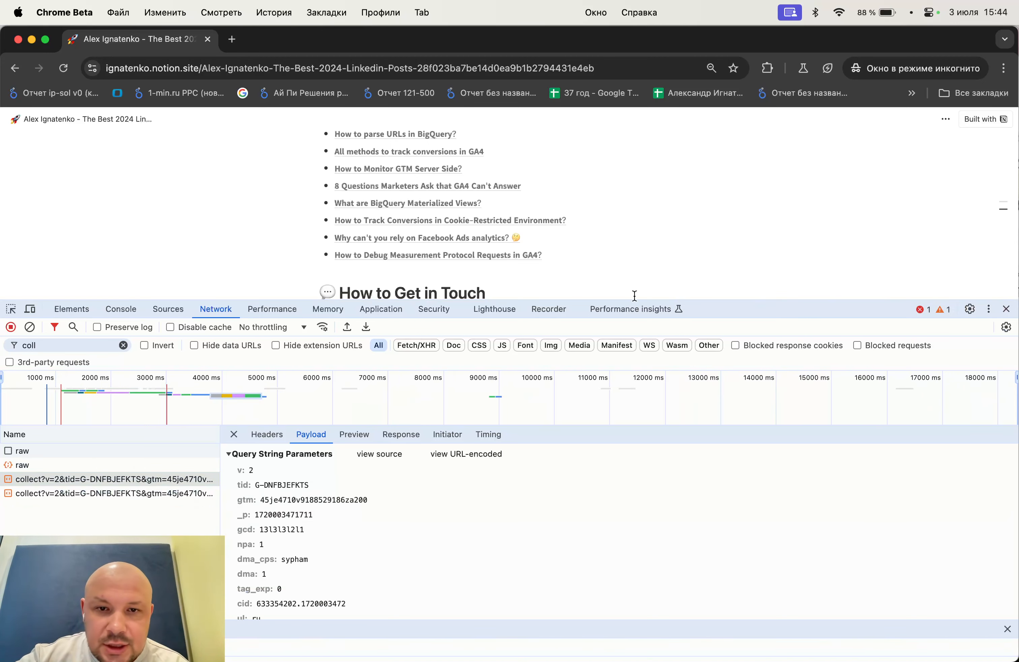
pyautogui.click(1007, 308)
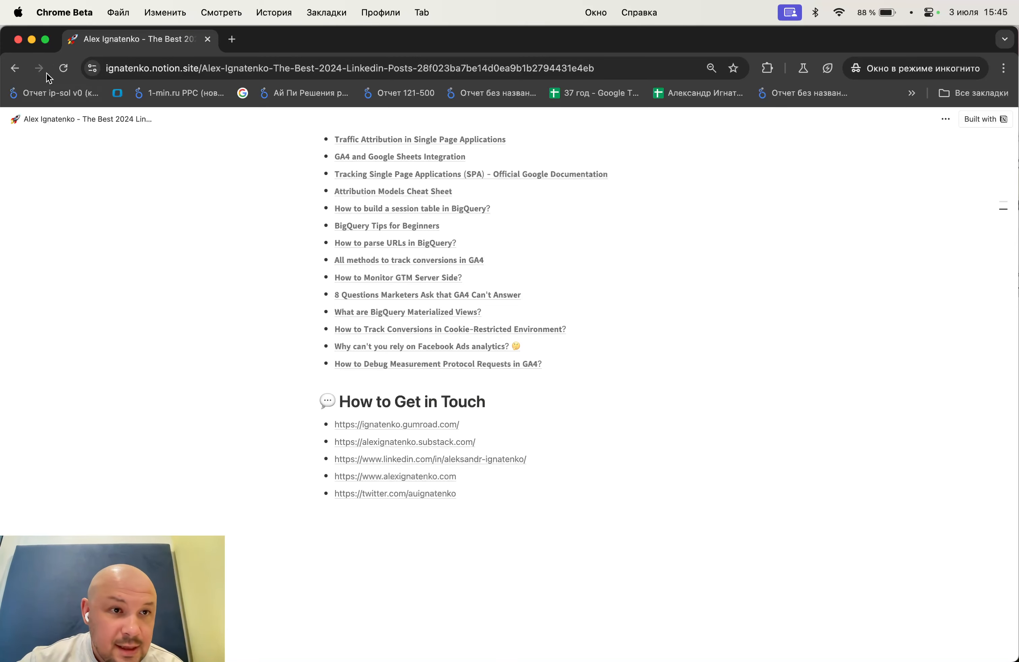
# Close the incognito window and switch to the Super site dashboard in the main browser window
pyautogui.click(18, 39)
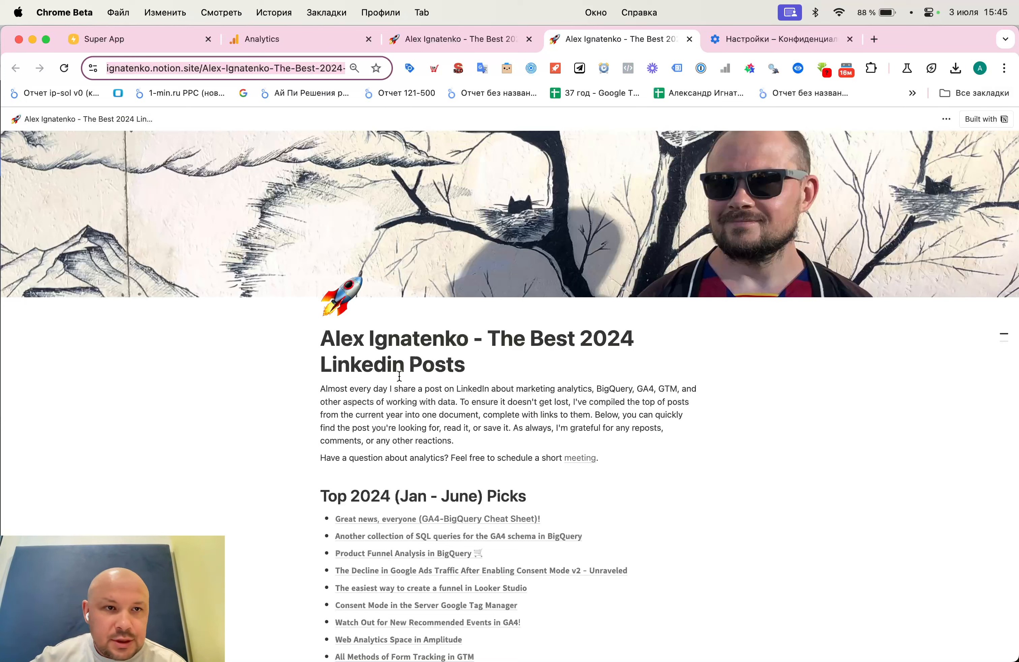
pyautogui.click(122, 41)
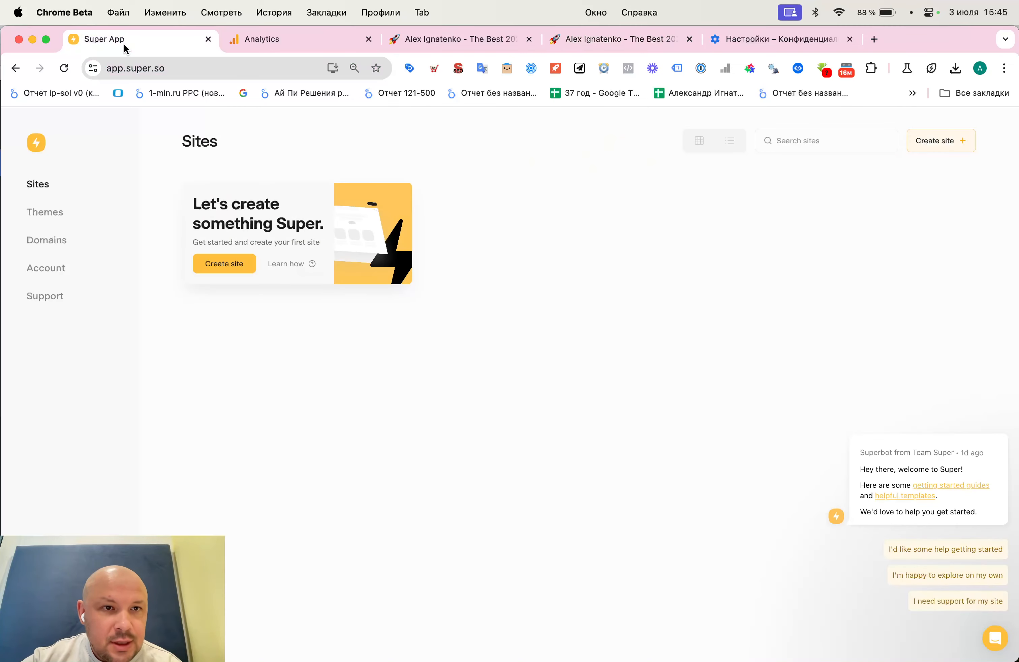
pyautogui.moveTo(837, 517)
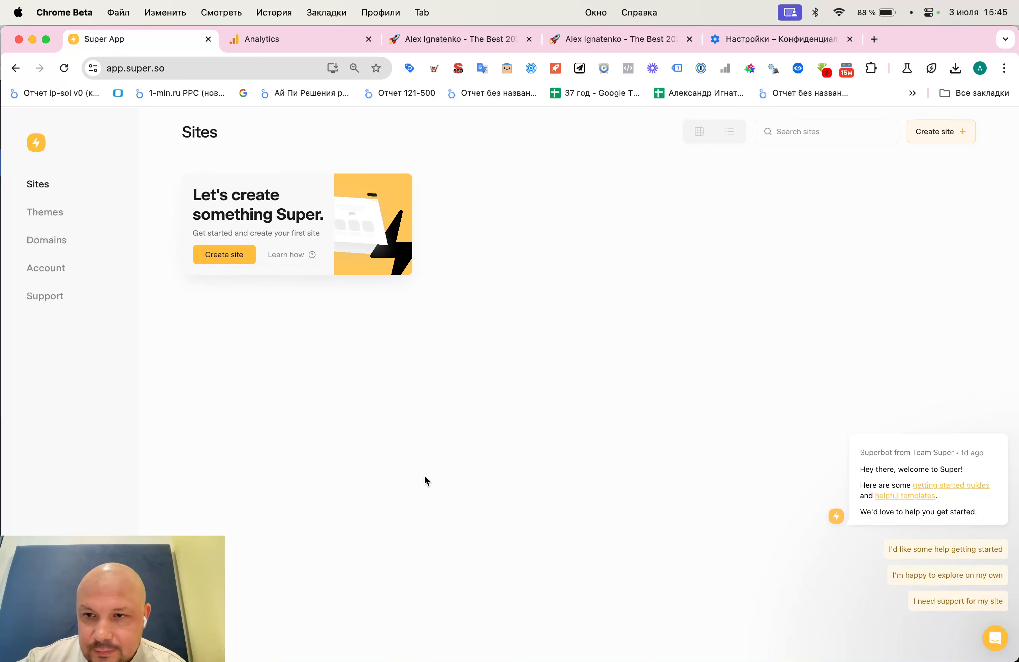
# Start a new Super site named test and try to create it without a Notion share URL
pyautogui.click(219, 266)
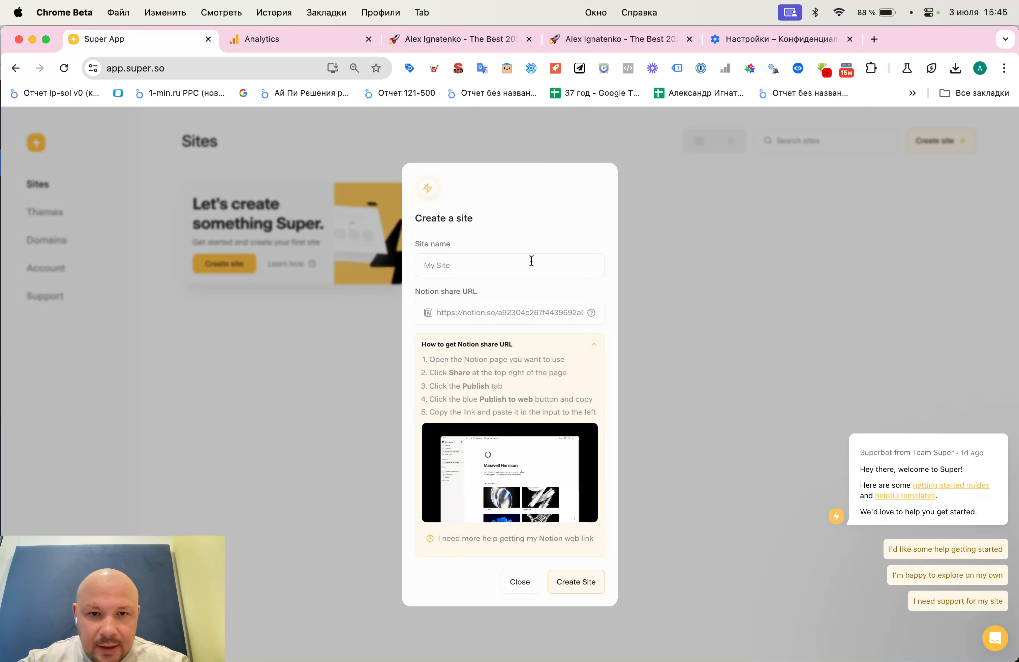
pyautogui.click(531, 261)
pyautogui.write('test')
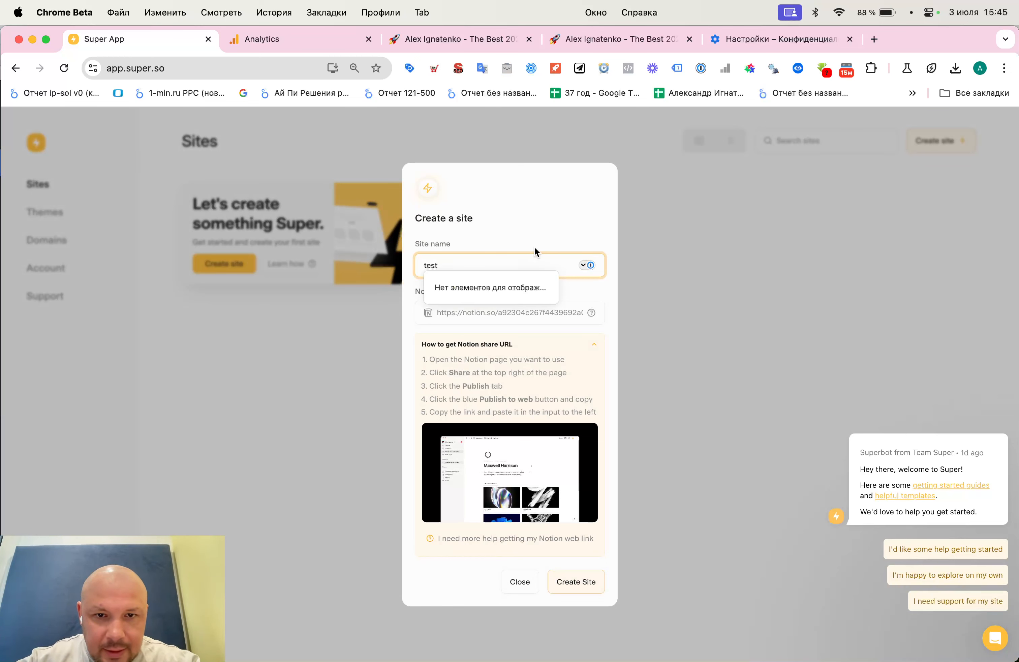
pyautogui.click(542, 214)
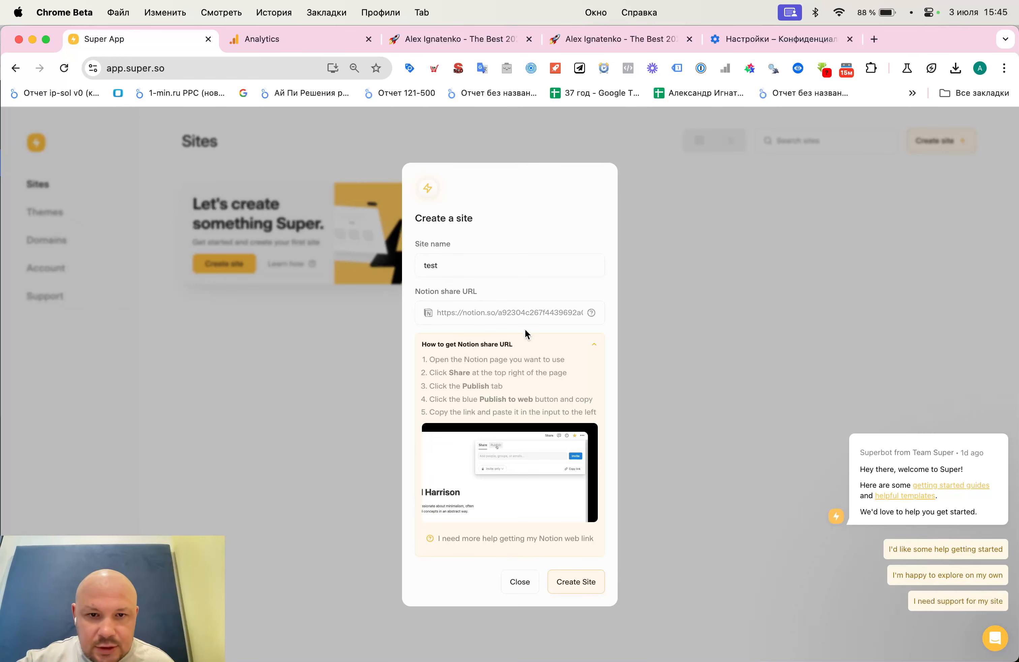
pyautogui.click(588, 592)
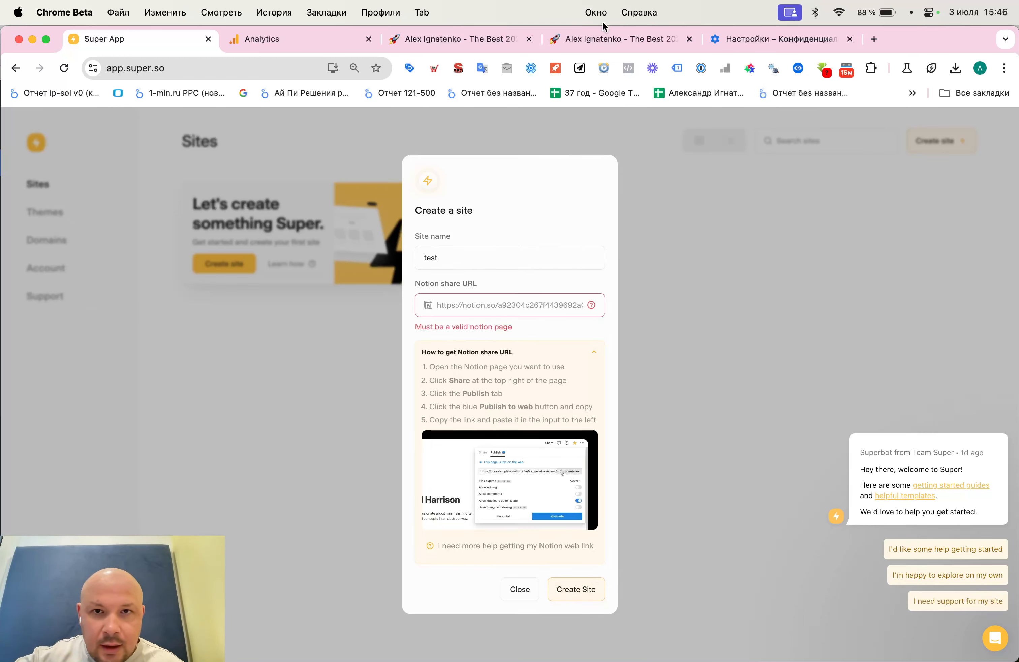
# Copy the published Notion page's address, enter it as the new site's Notion share URL, and create the site
pyautogui.click(610, 38)
pyautogui.click(239, 62)
pyautogui.press('super+c')
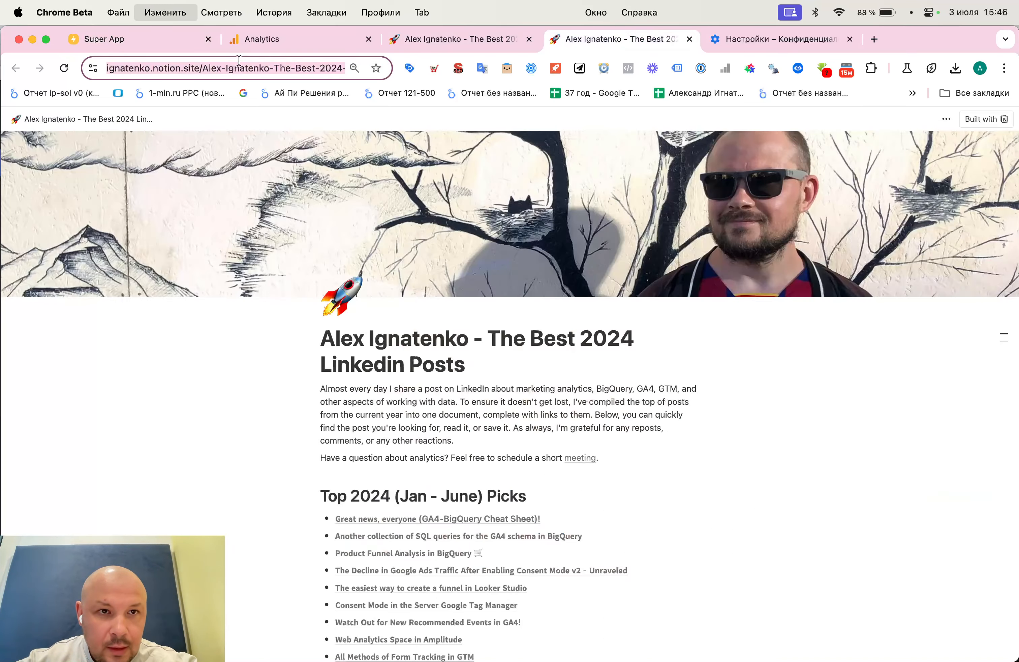
pyautogui.click(104, 39)
pyautogui.click(489, 303)
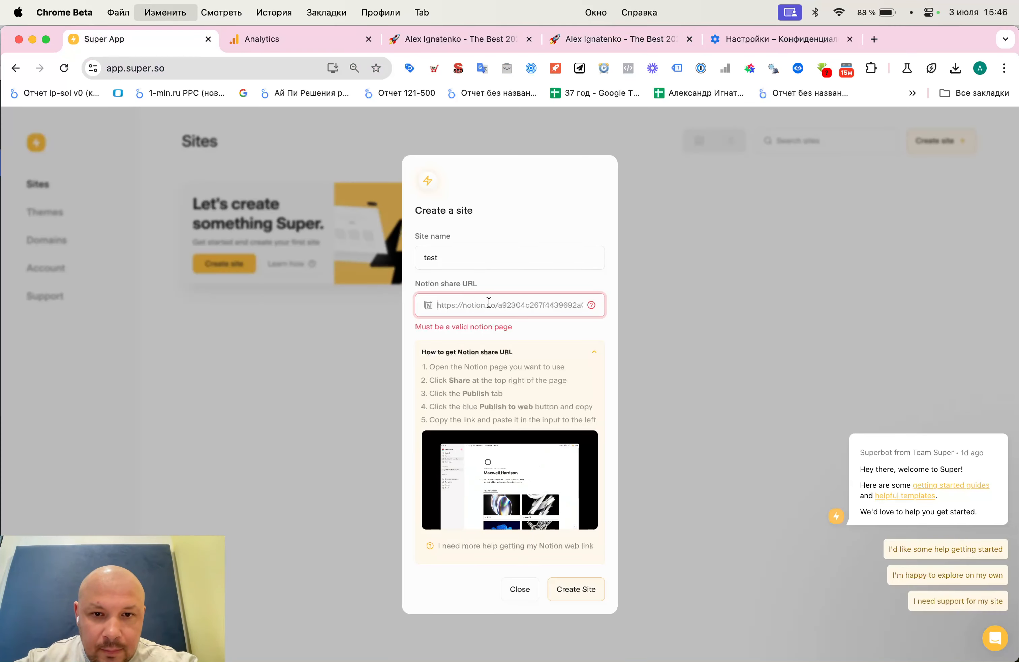
pyautogui.press('super+v')
pyautogui.click(575, 589)
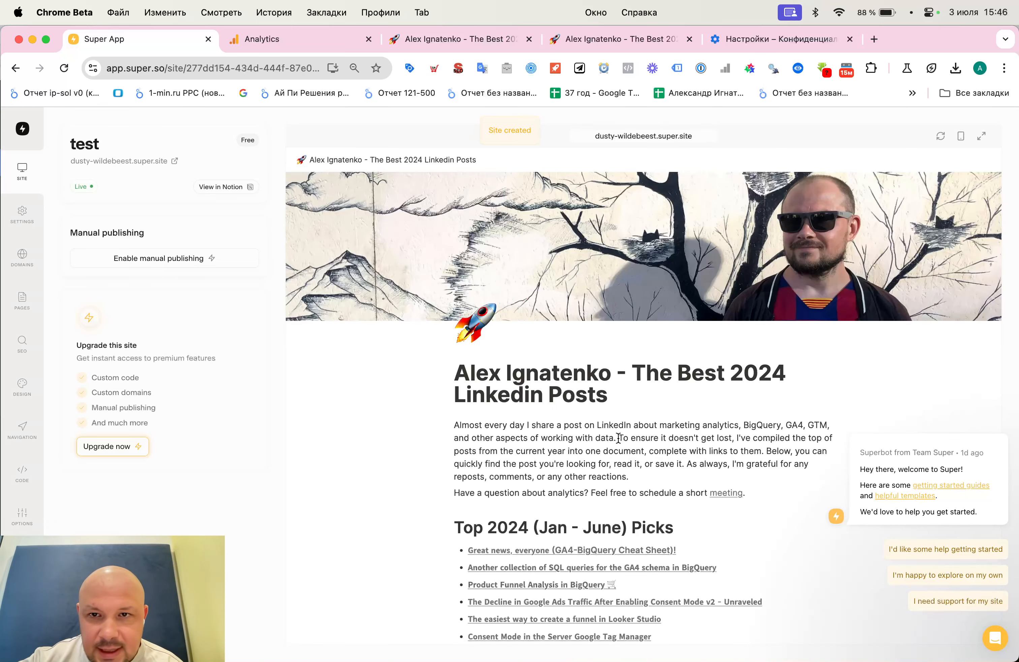
# Browse the new site in the preview and live at dusty-wildebeest.super.site down to the contact links, then close the live page
pyautogui.scroll(-3, 619, 438)
pyautogui.scroll(3, 619, 438)
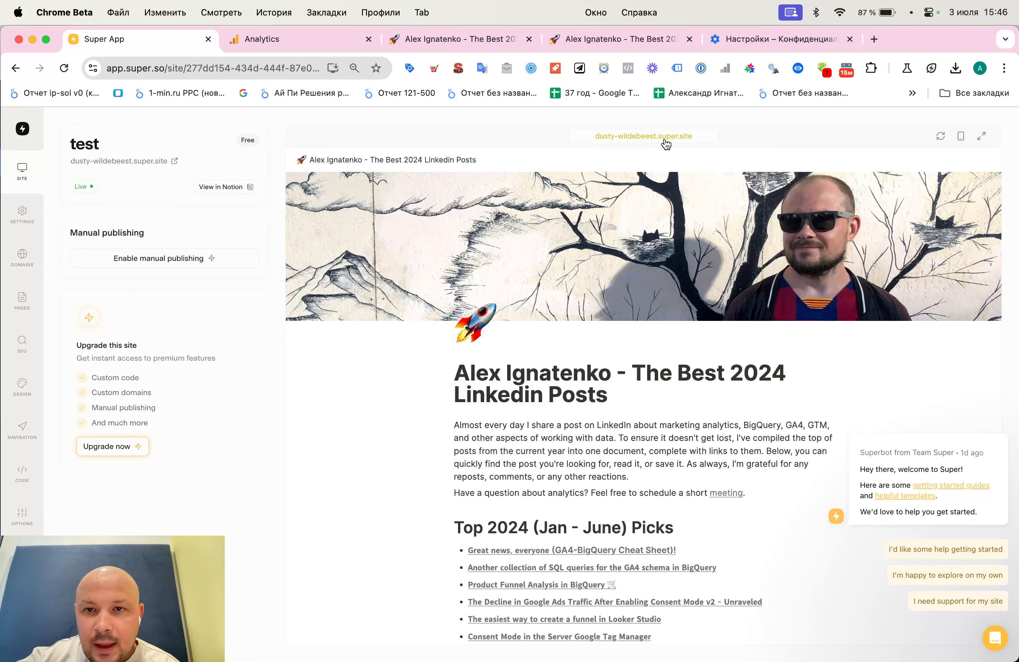
pyautogui.click(665, 137)
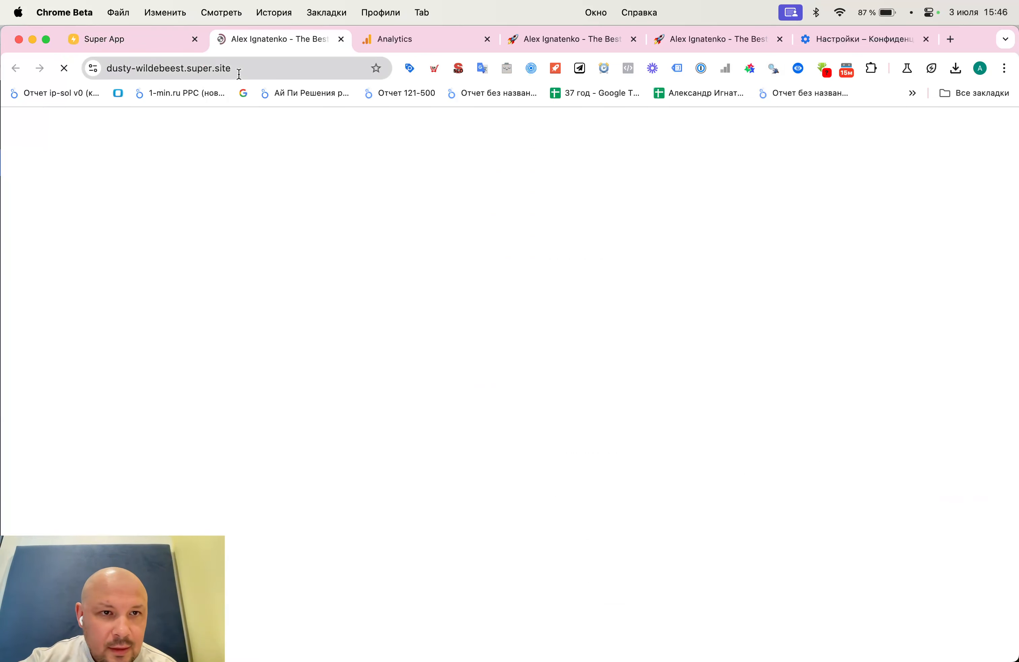
pyautogui.scroll(-20, 426, 606)
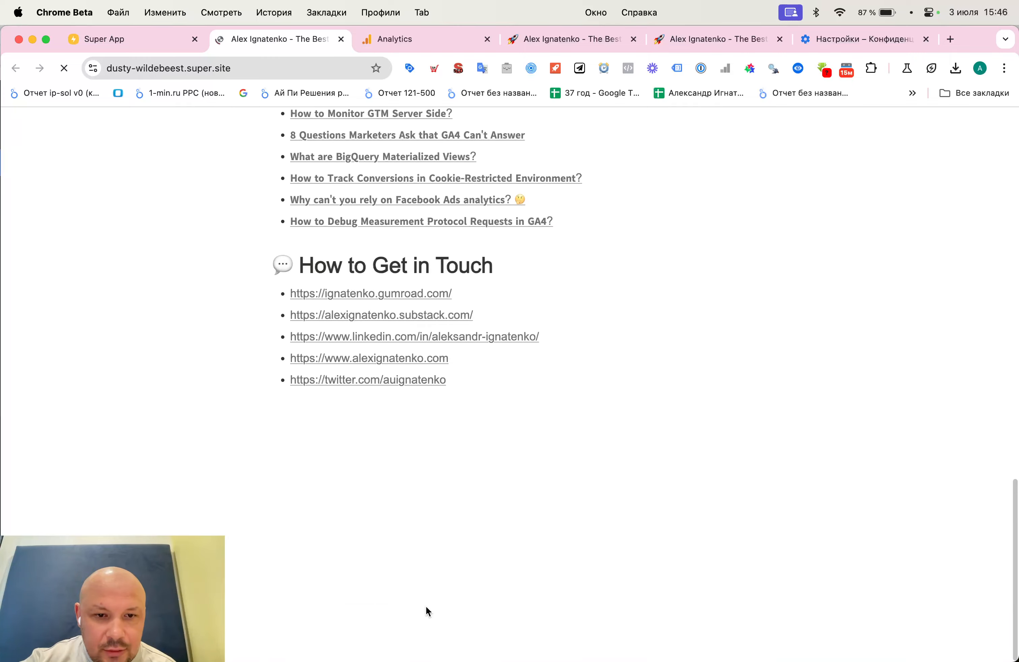
pyautogui.scroll(10, 425, 606)
pyautogui.scroll(12, 426, 606)
pyautogui.scroll(-17, 481, 352)
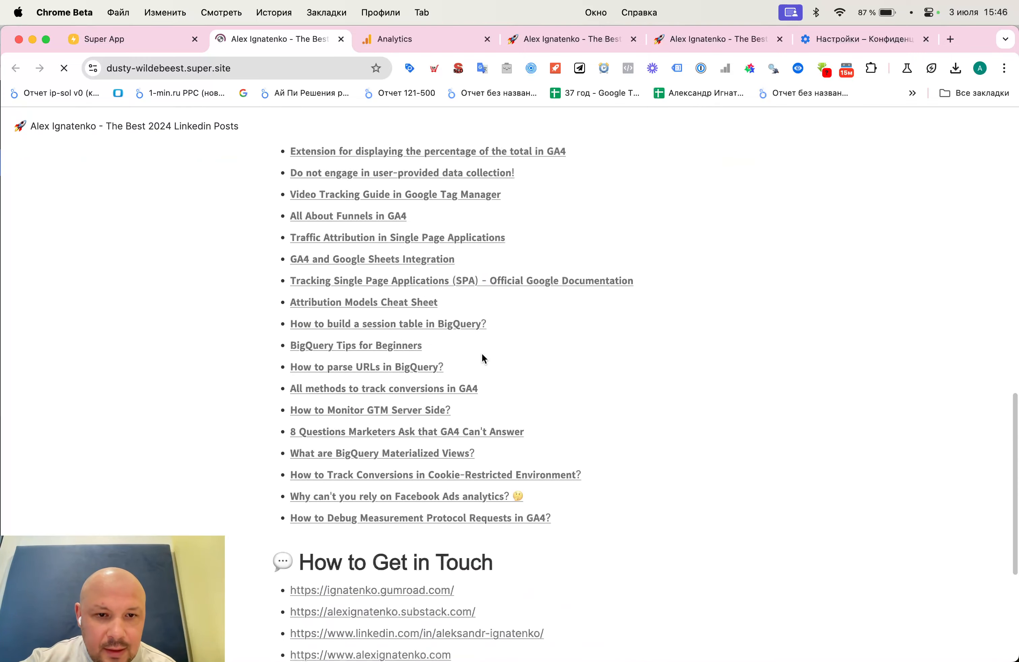
pyautogui.scroll(18, 482, 353)
pyautogui.scroll(-17, 439, 496)
pyautogui.scroll(10, 439, 496)
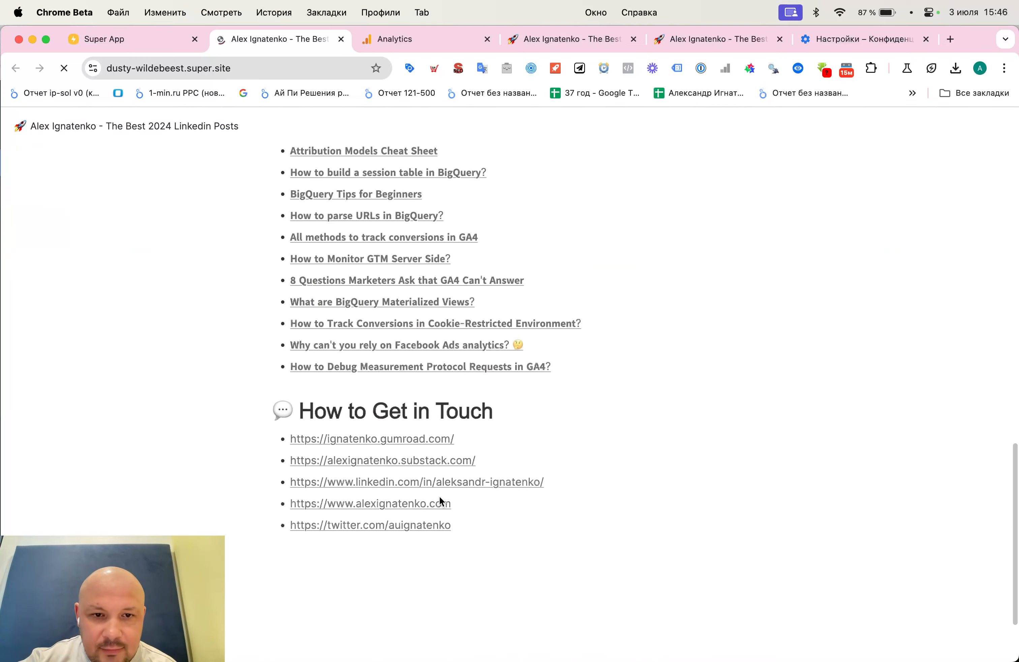
pyautogui.click(341, 39)
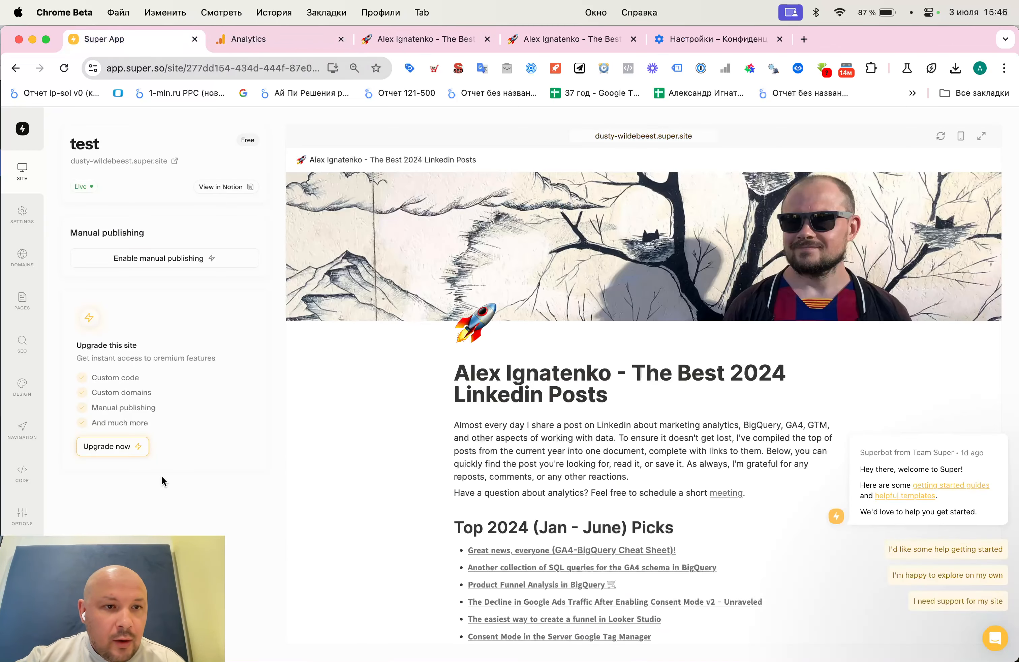
# Copy the manual-installation Google tag from Analytics into the Super site's custom Head code and save the changes
pyautogui.click(29, 223)
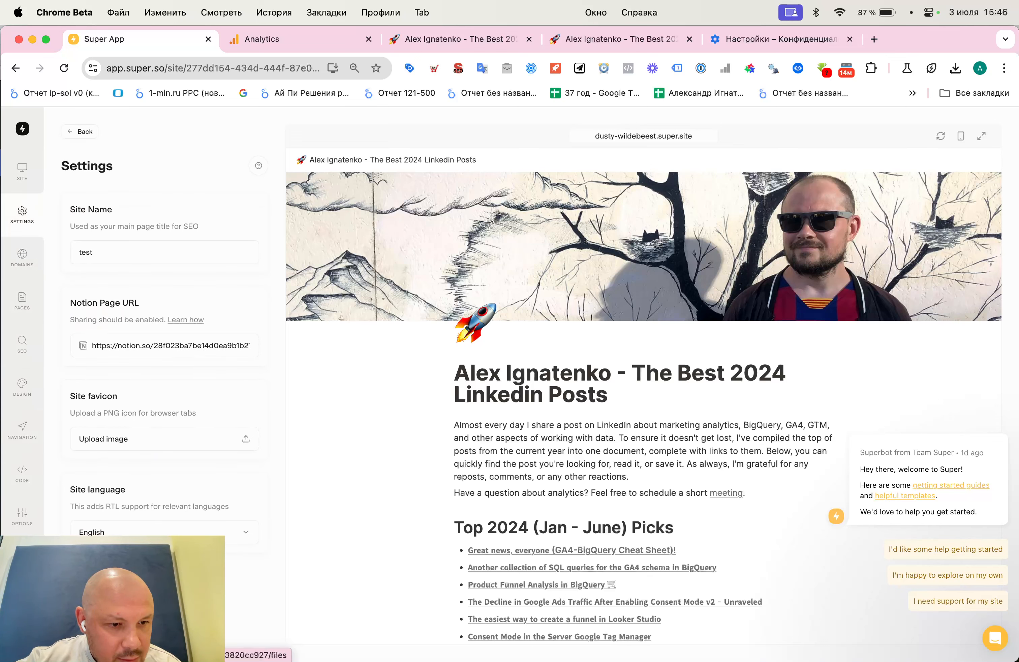
pyautogui.click(32, 477)
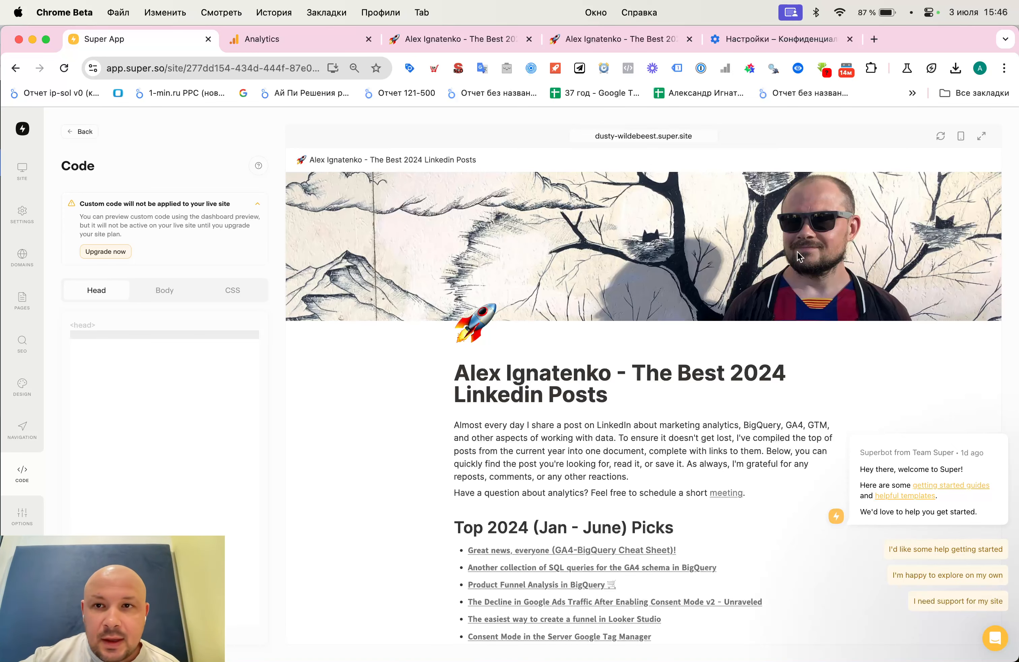
pyautogui.click(290, 37)
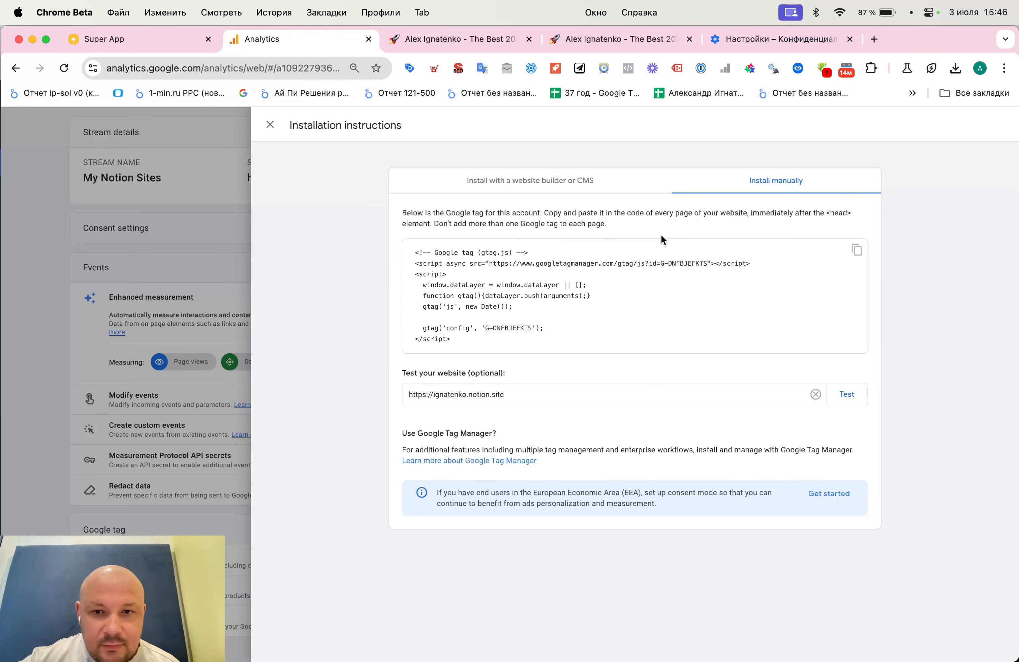
pyautogui.click(856, 252)
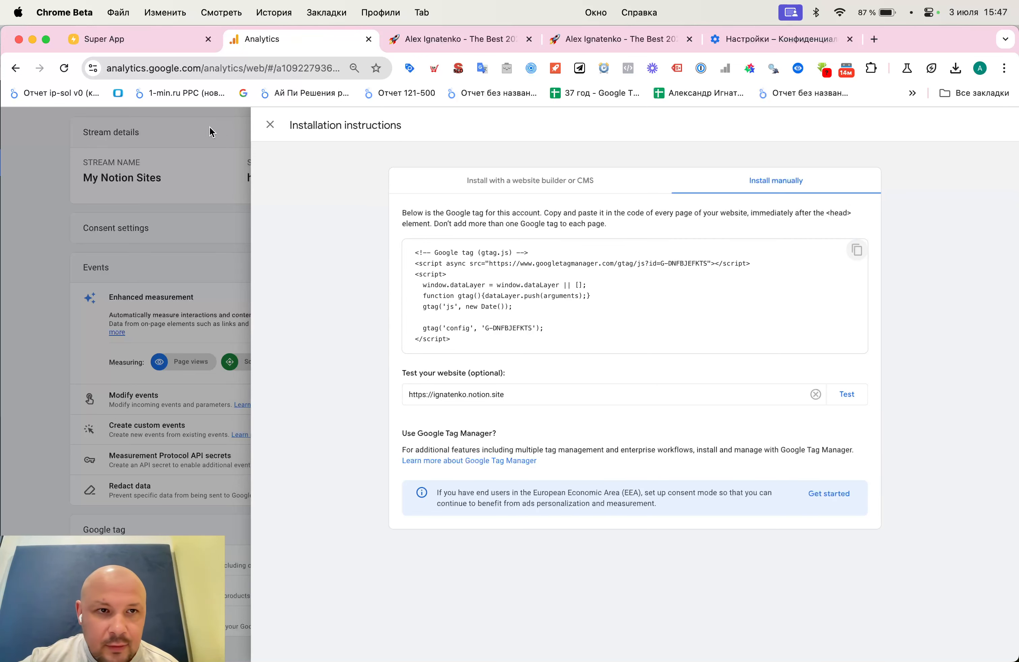
pyautogui.click(158, 42)
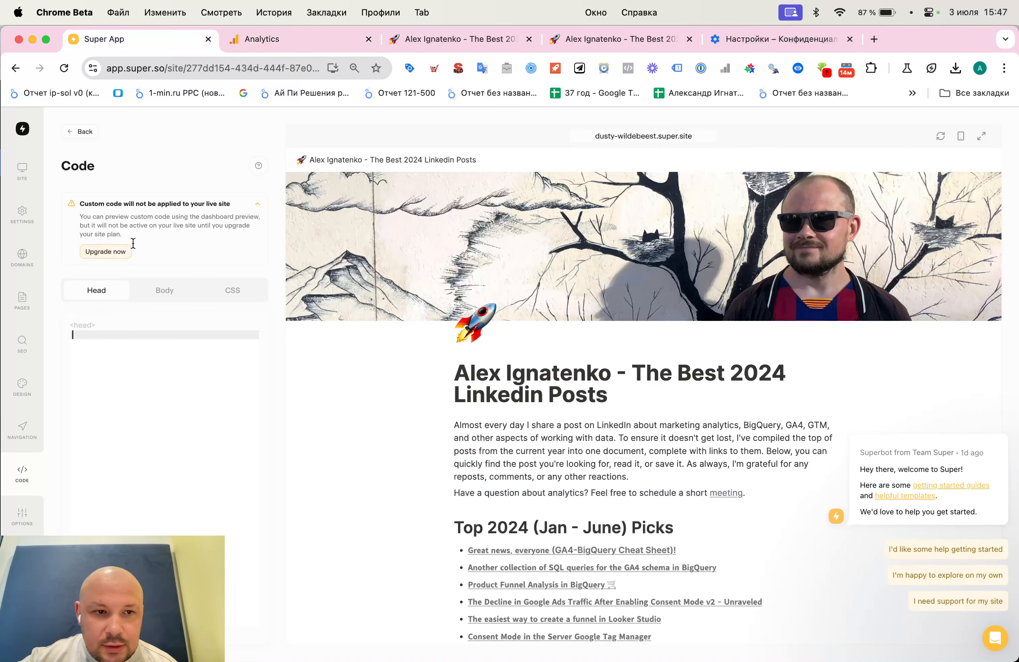
pyautogui.press('super+v')
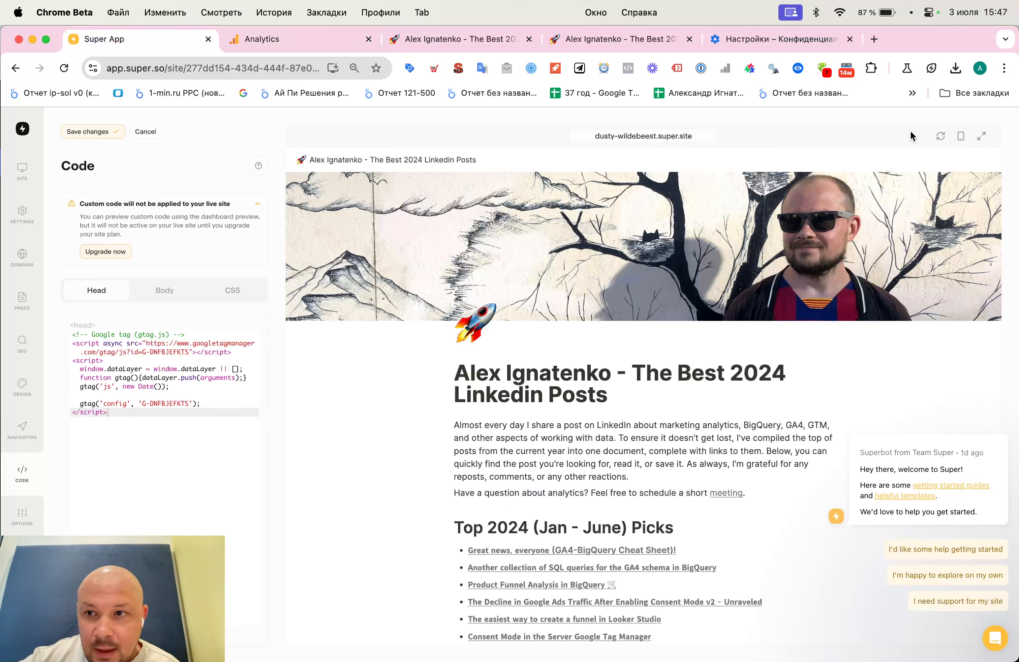
pyautogui.click(93, 132)
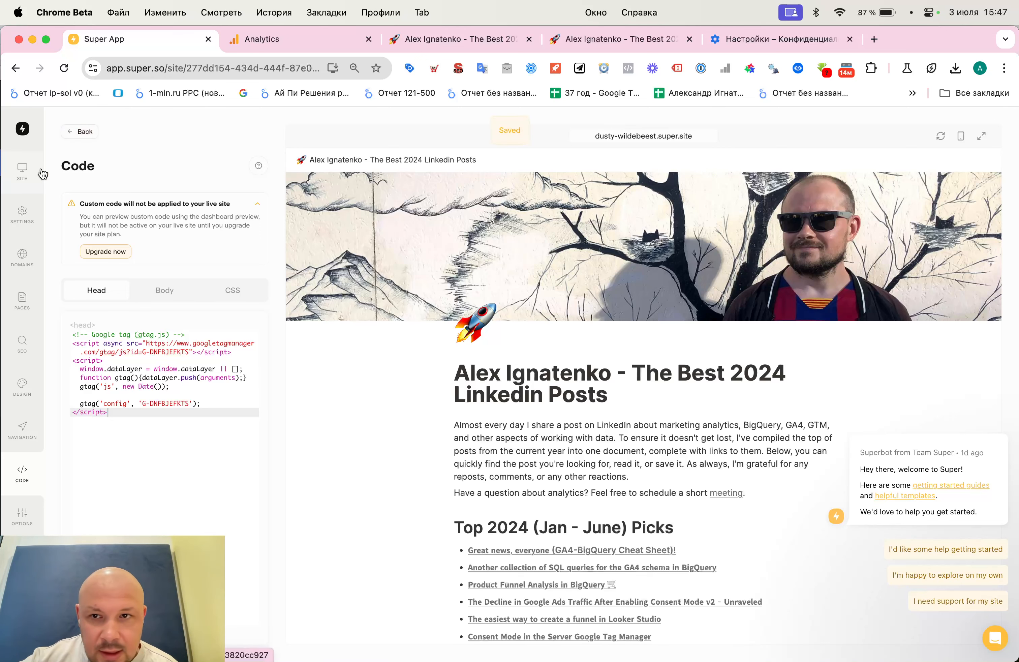
# Refresh the site preview, then open and browse the live dusty-wildebeest.super.site page
pyautogui.click(940, 136)
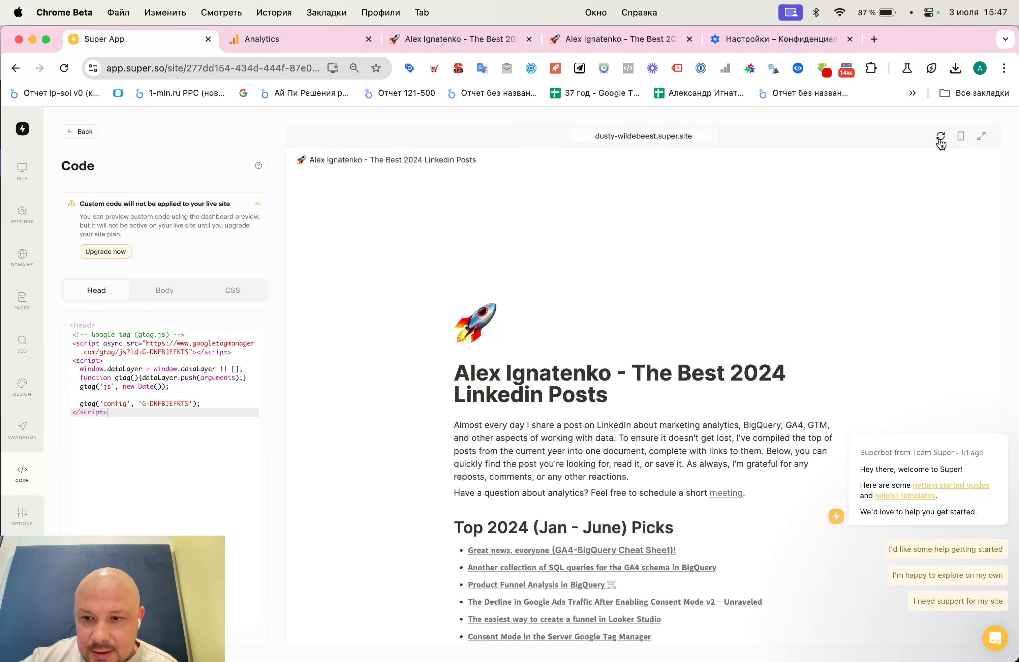
pyautogui.click(682, 136)
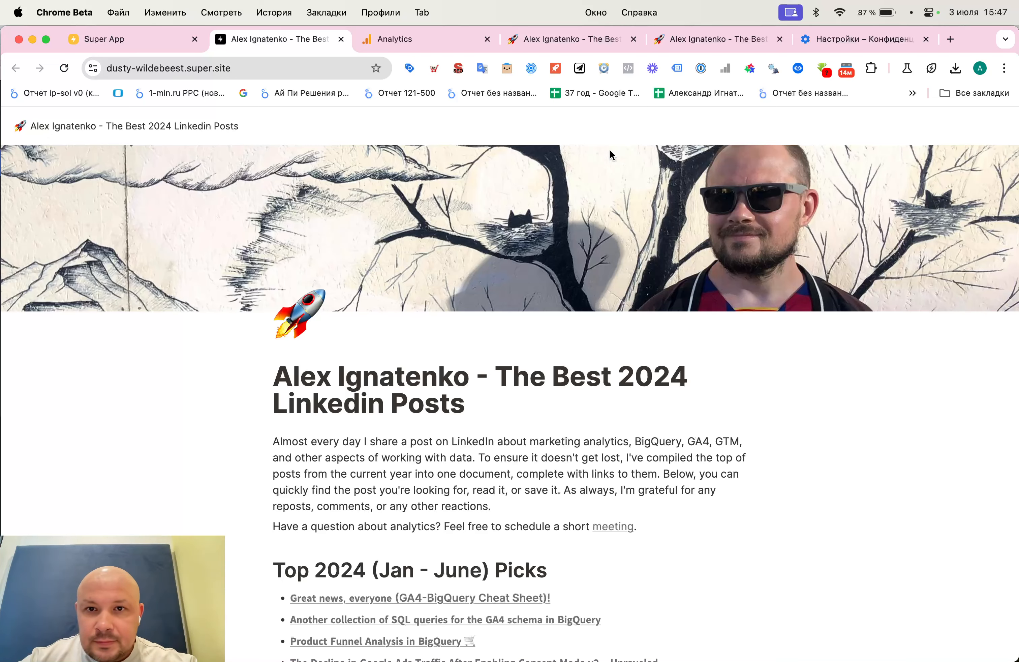
pyautogui.scroll(-15, 589, 367)
pyautogui.scroll(15, 592, 369)
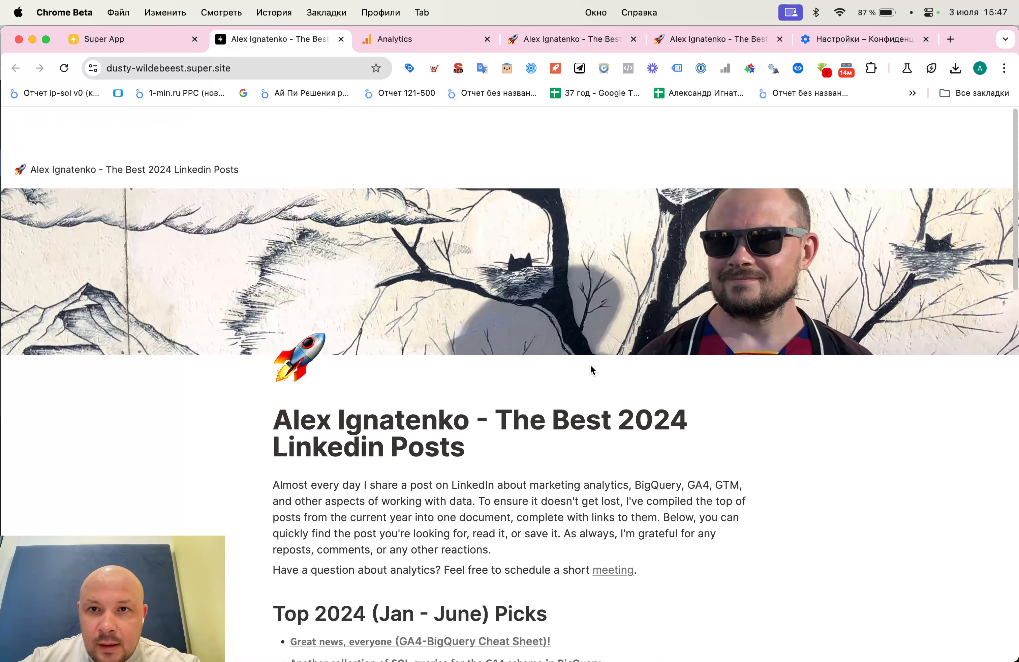
# Copy the live site's address and open dusty-wildebeest.super.site in a new incognito window
pyautogui.click(266, 65)
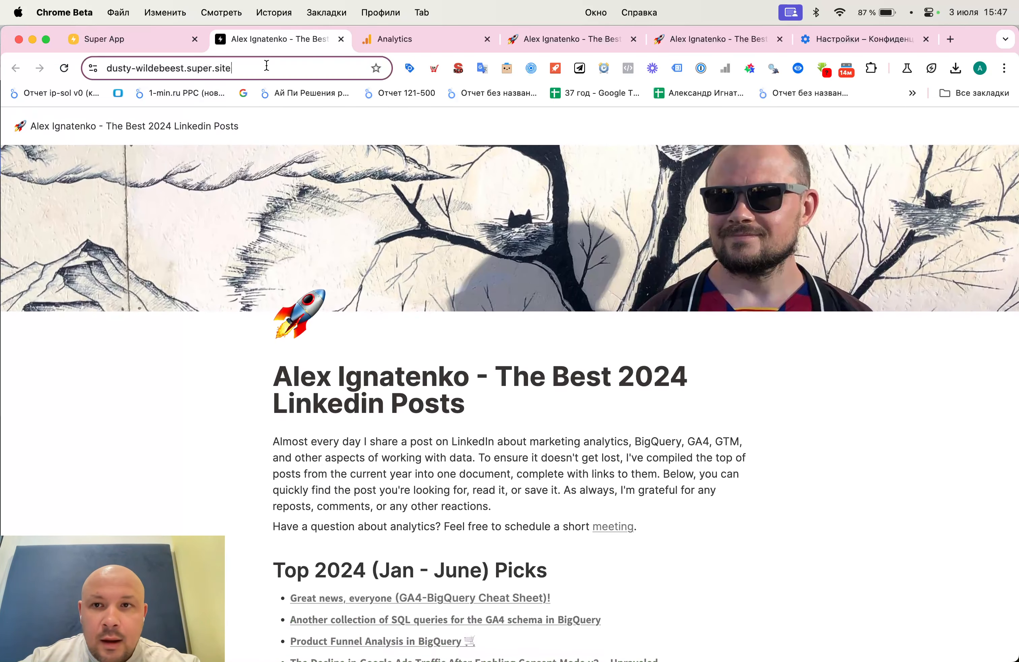
pyautogui.press('super+a')
pyautogui.press('super+c')
pyautogui.click(775, 400)
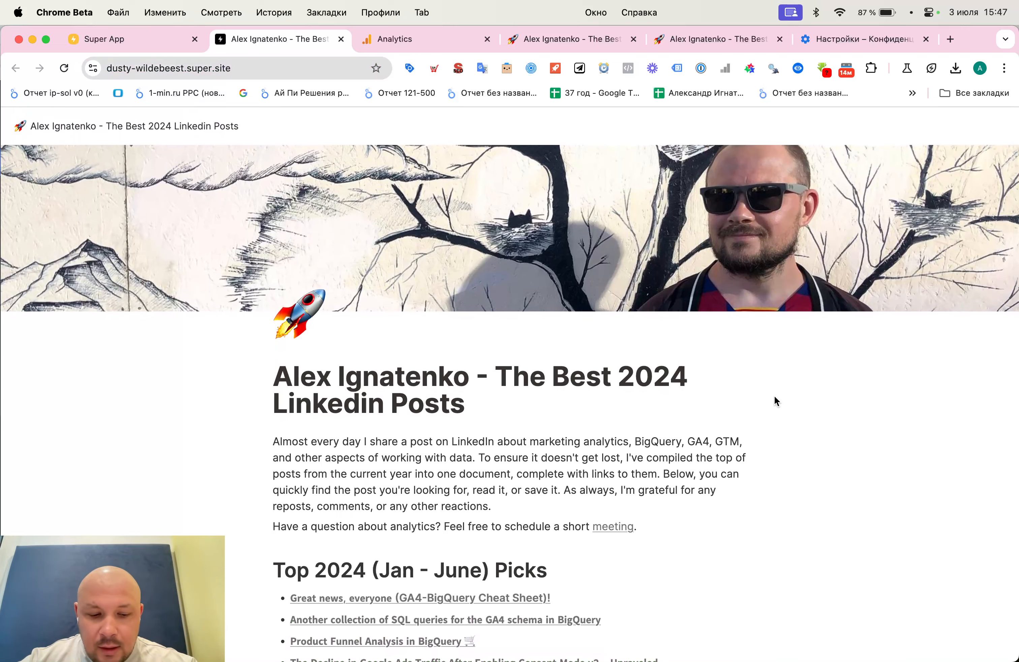
pyautogui.press('super+shift+n')
pyautogui.press('super+v')
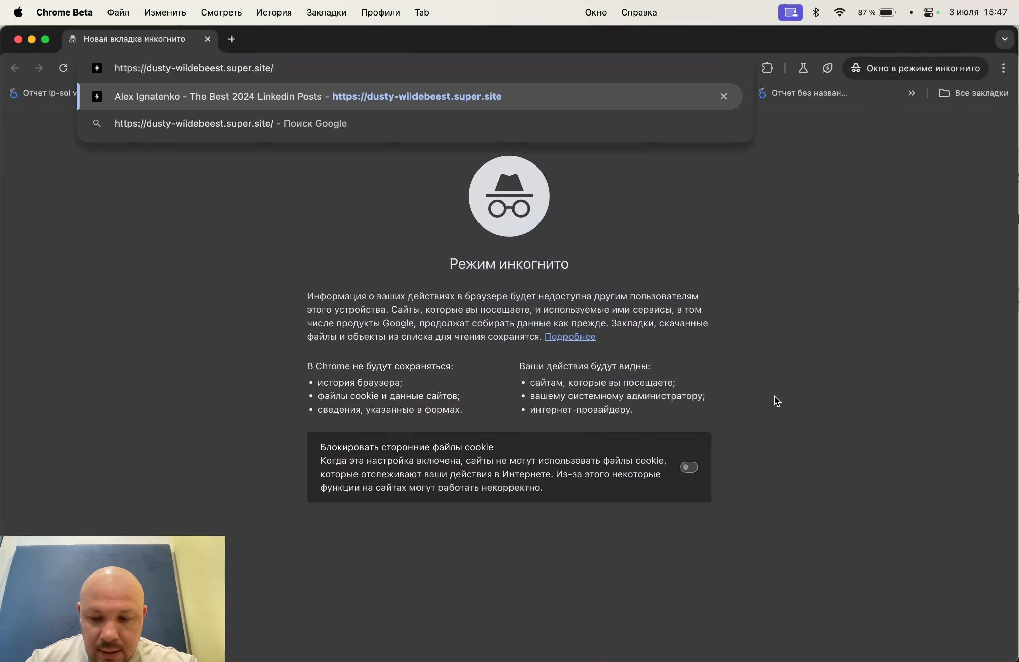
pyautogui.press('Return')
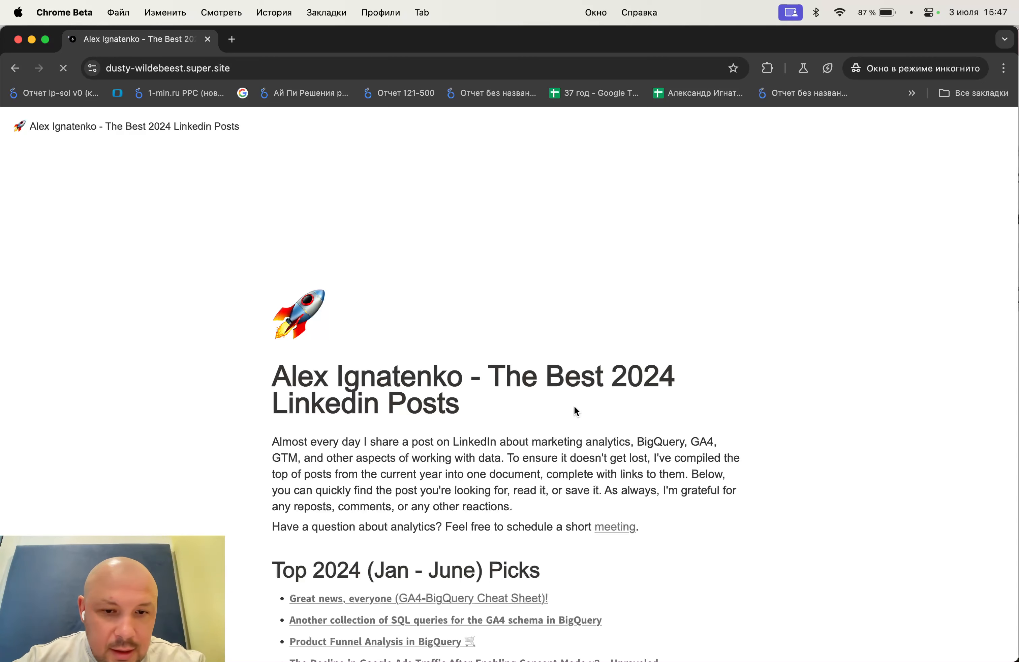
# Open the network log in the developer tools and reload the live page to check for Analytics collect requests
pyautogui.rightClick(636, 324)
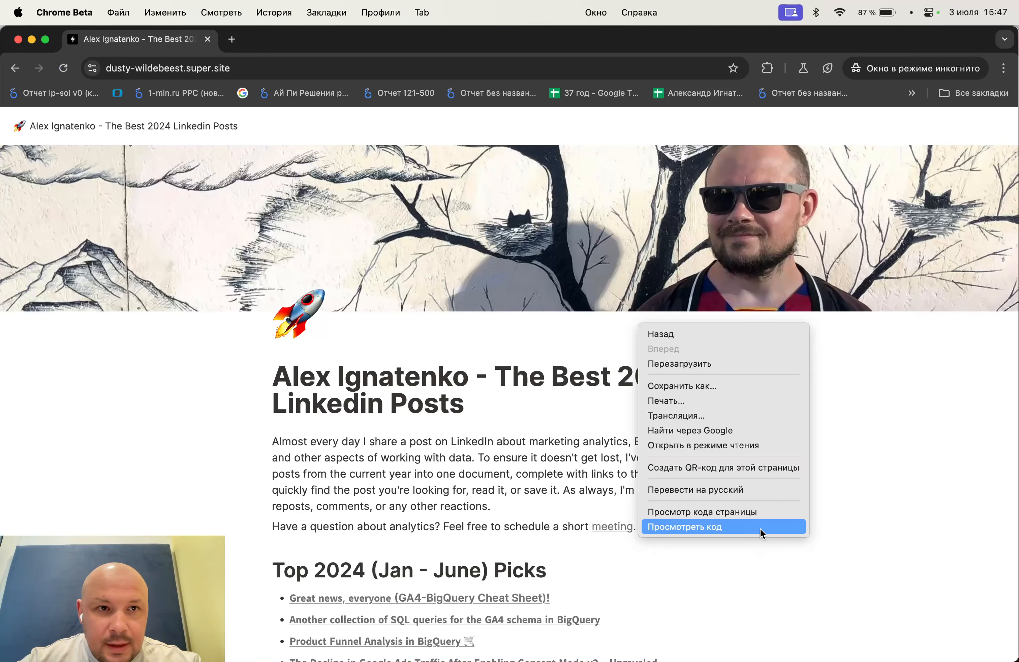
pyautogui.click(759, 528)
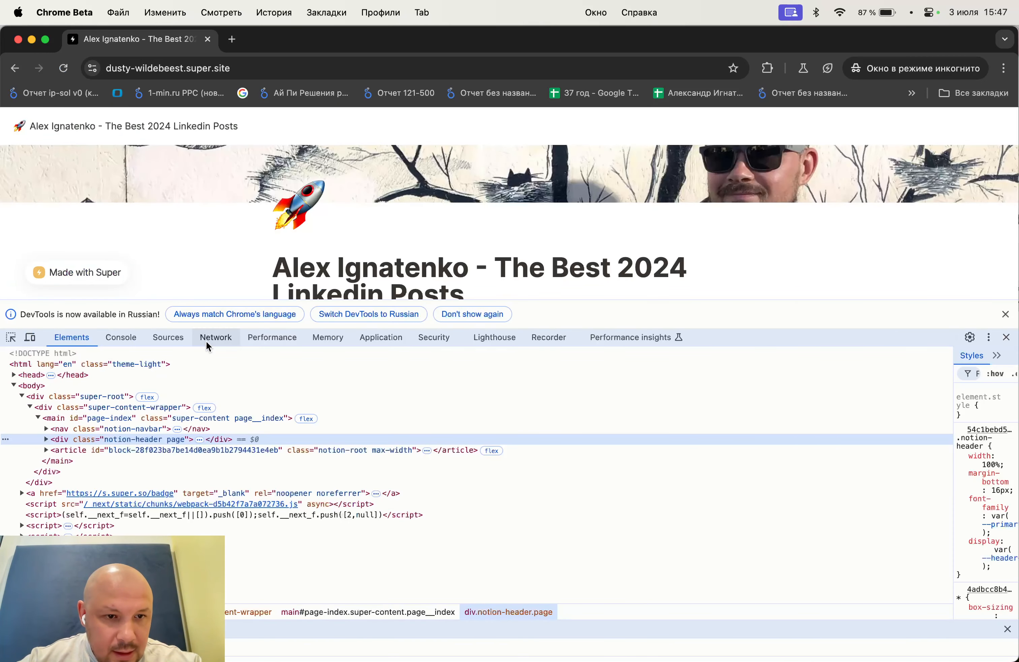
pyautogui.click(211, 339)
pyautogui.click(63, 68)
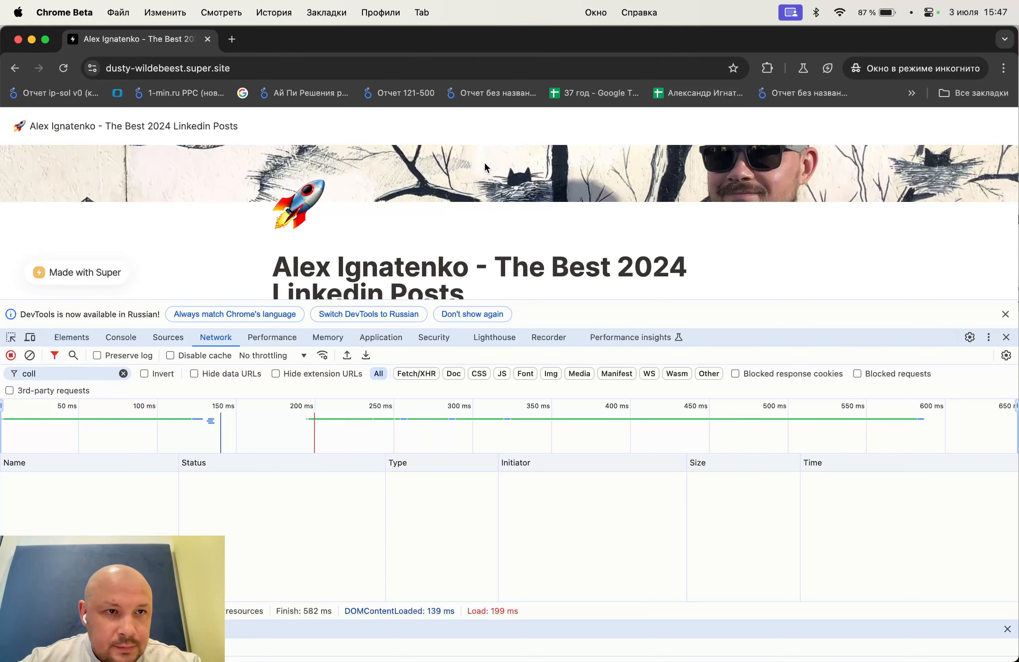
pyautogui.scroll(-15, 485, 166)
pyautogui.scroll(-10, 485, 167)
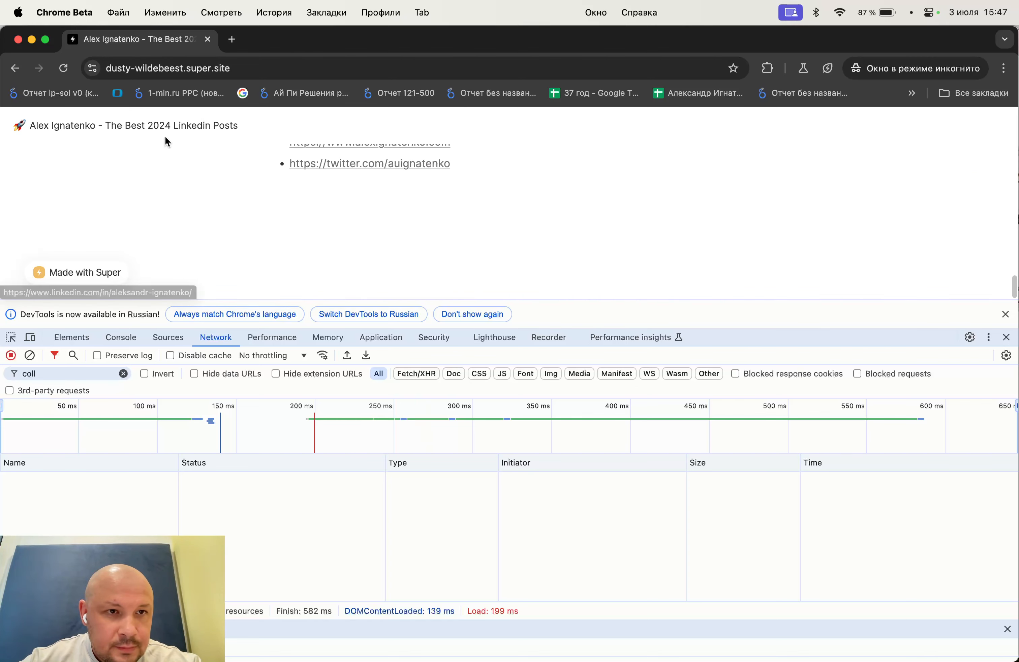
pyautogui.click(64, 70)
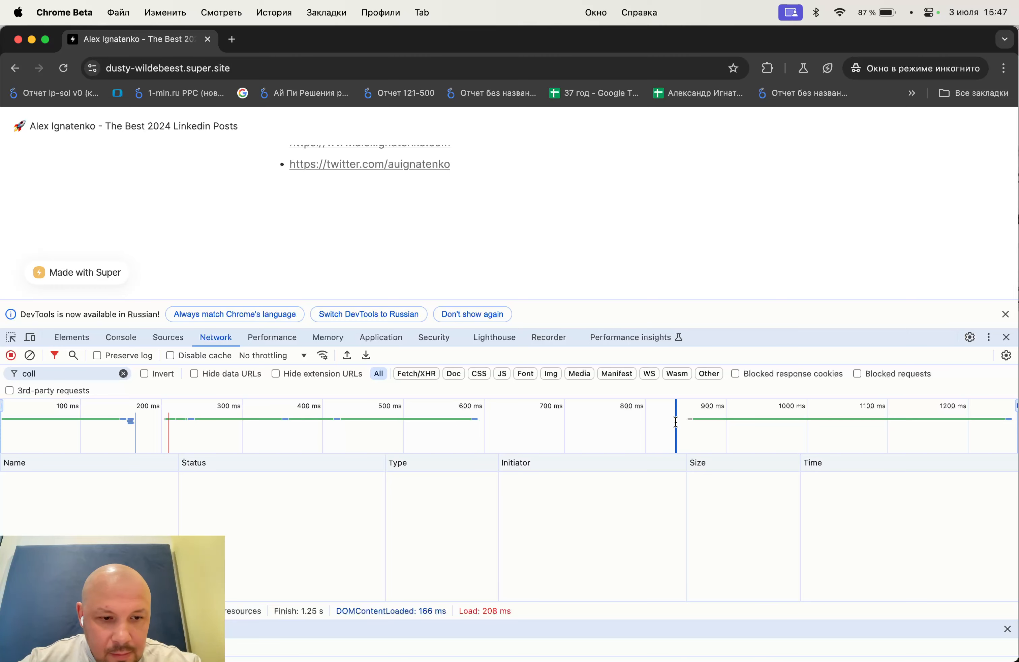
# Browse the live page from end to end while checking the filtered network log, and close the incognito window
pyautogui.scroll(5, 676, 422)
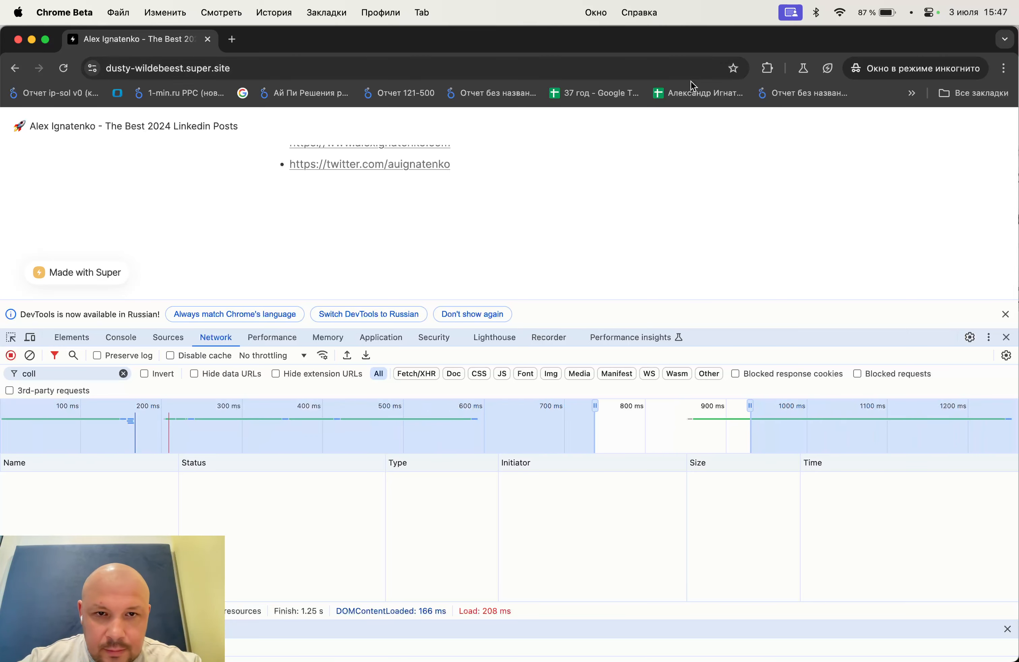
pyautogui.scroll(-5, 654, 277)
pyautogui.scroll(20, 654, 277)
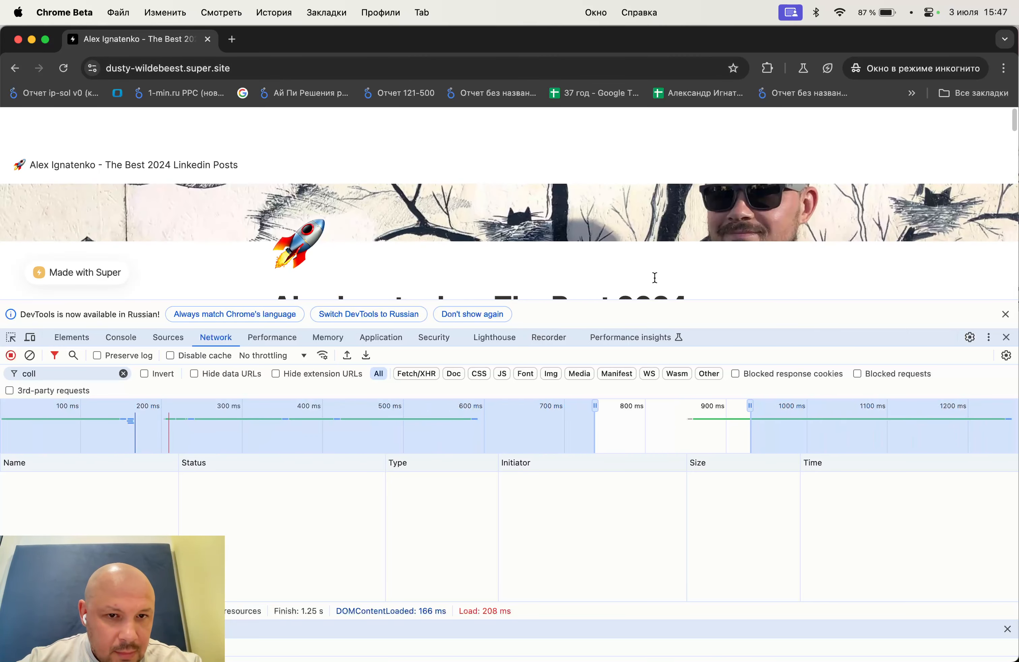
pyautogui.scroll(-20, 654, 277)
pyautogui.scroll(-5, 166, 262)
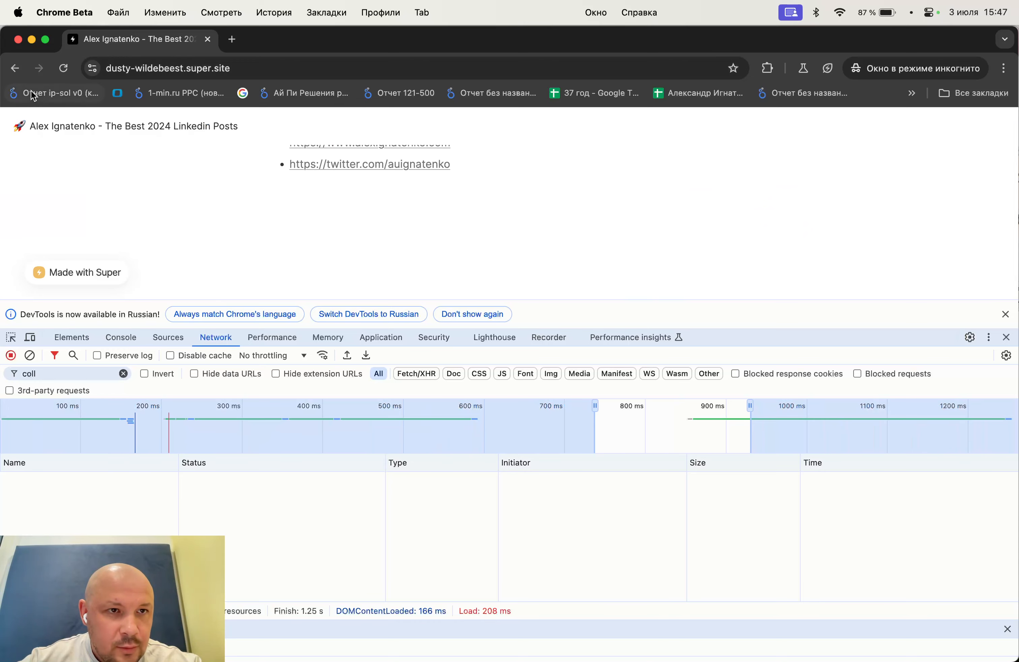
pyautogui.click(18, 40)
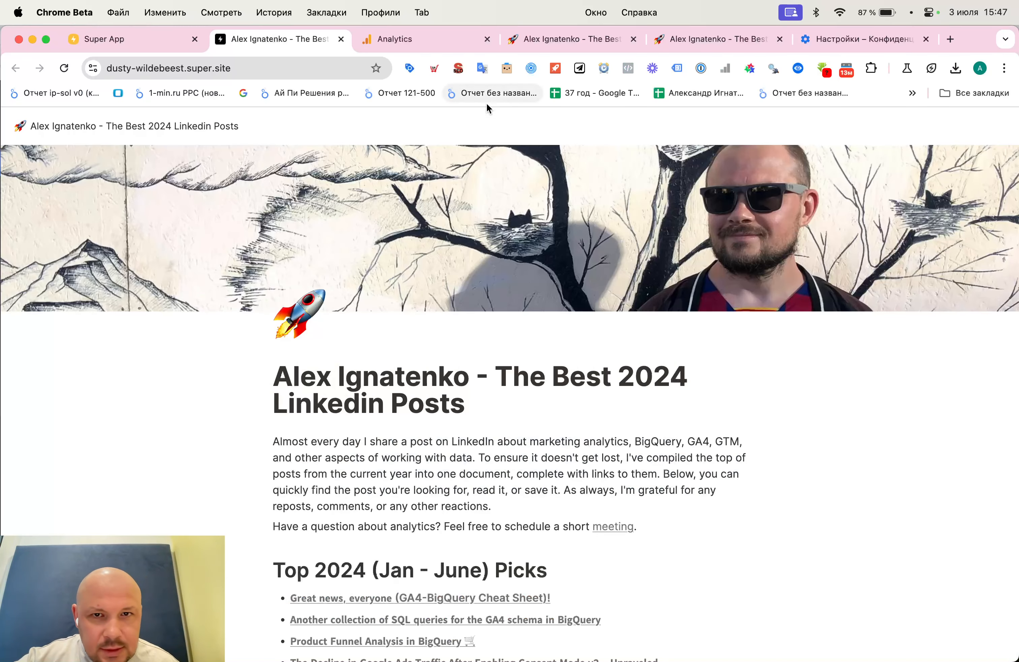
# Return to the Super site's Code page and upgrade the site to the Personal plan at $16 per month
pyautogui.click(142, 38)
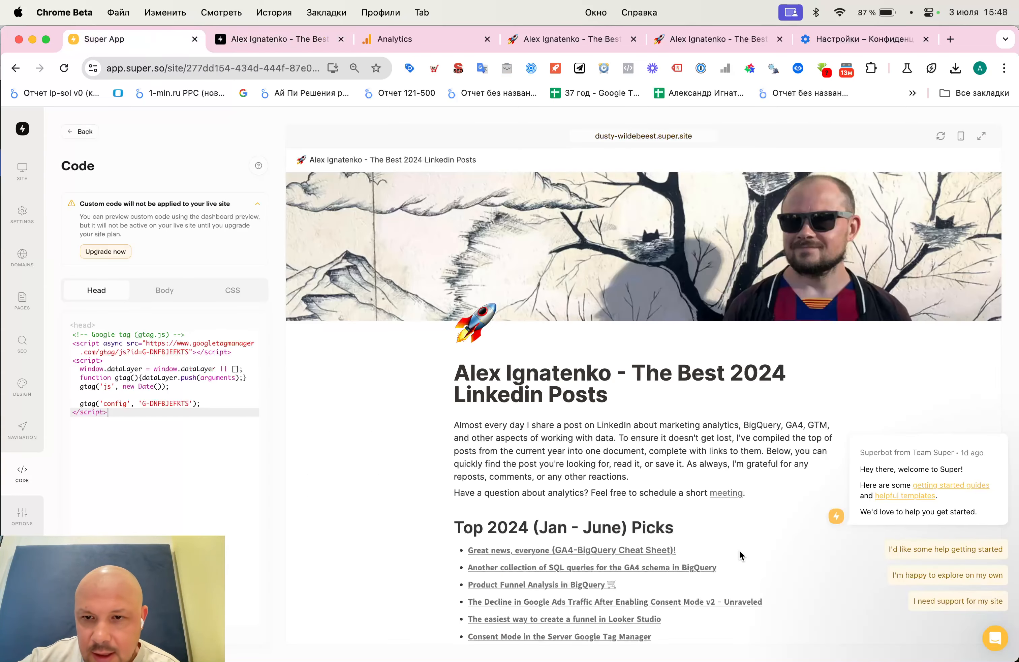
pyautogui.click(677, 68)
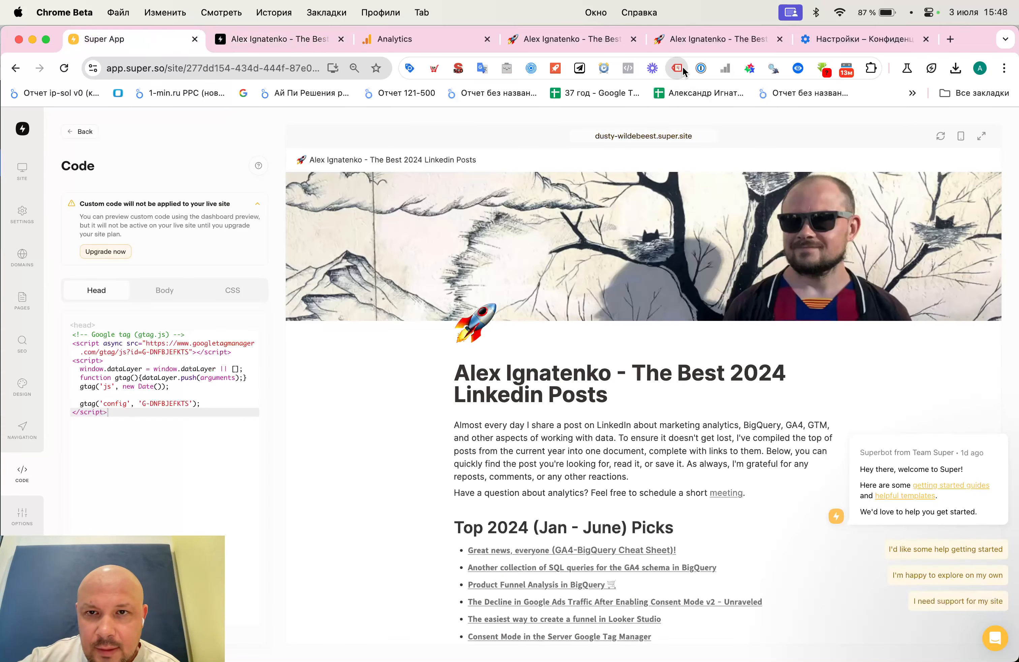
pyautogui.click(574, 580)
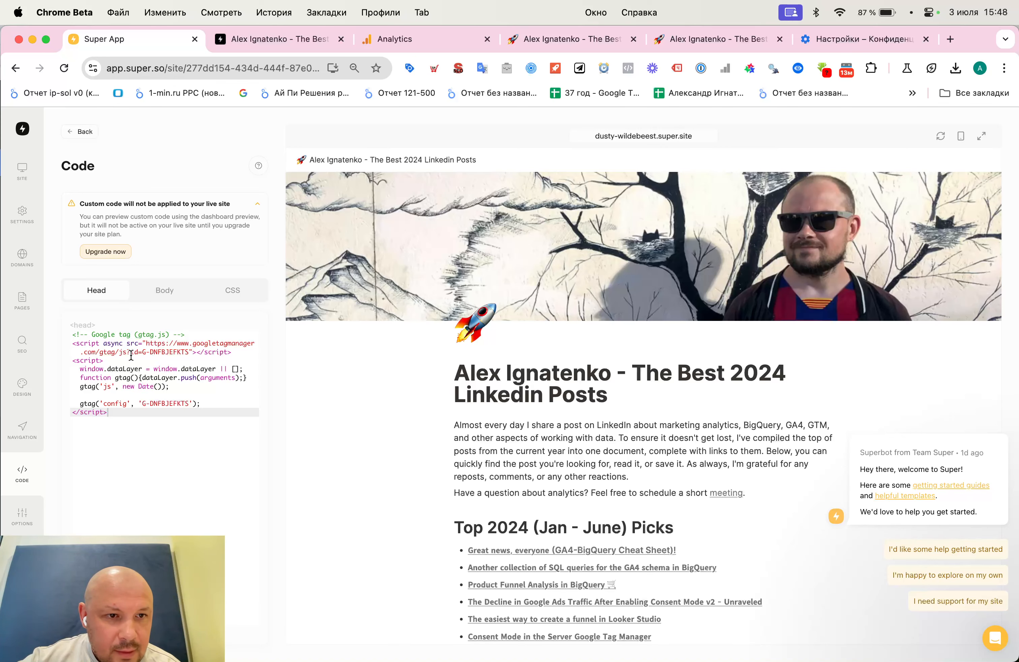
pyautogui.click(121, 257)
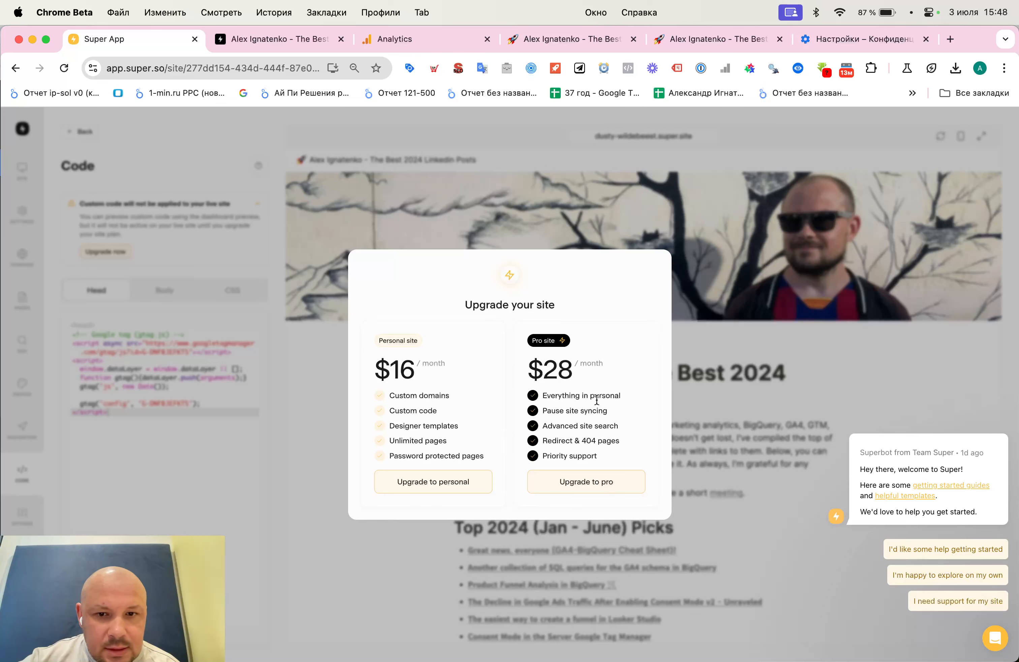
pyautogui.click(441, 484)
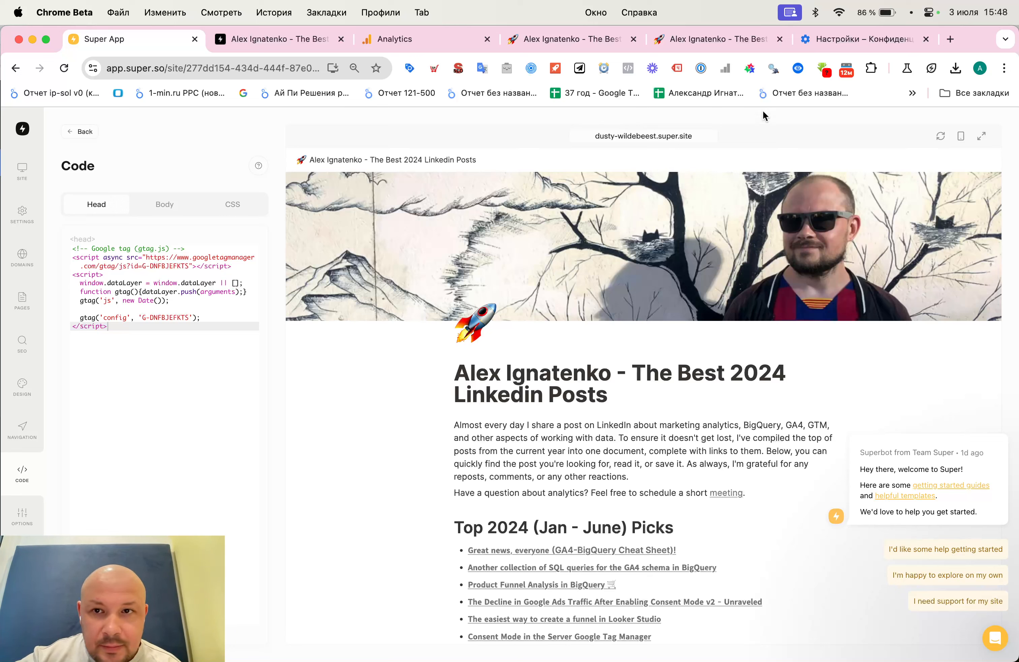
# Check the installed tags with Tag Assistant Legacy, refresh the site preview, and go back to the site overview
pyautogui.click(676, 68)
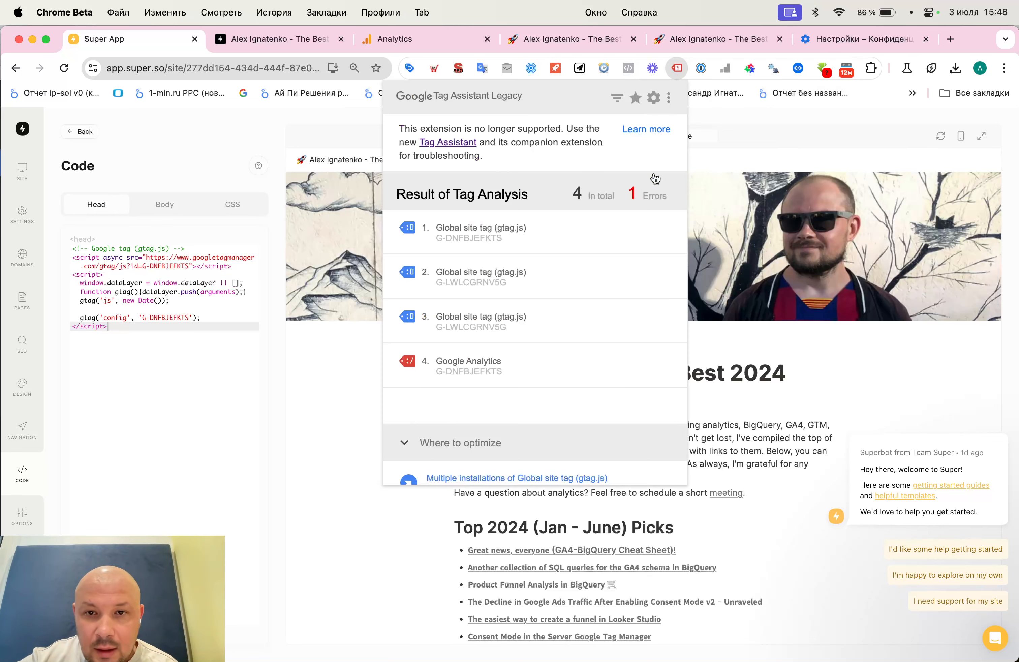
pyautogui.click(331, 539)
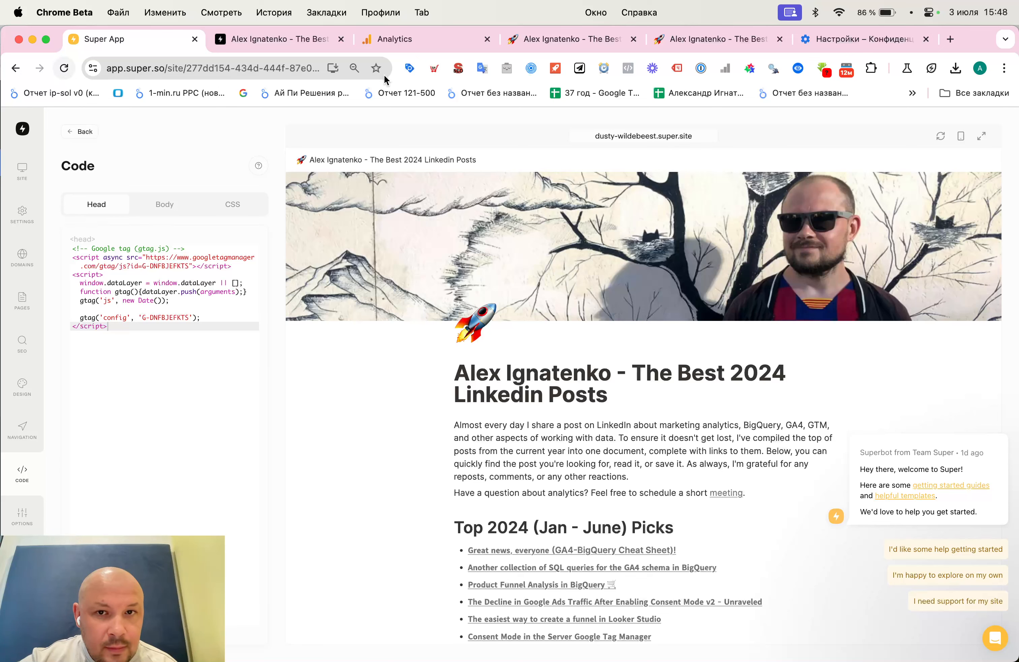
pyautogui.click(941, 137)
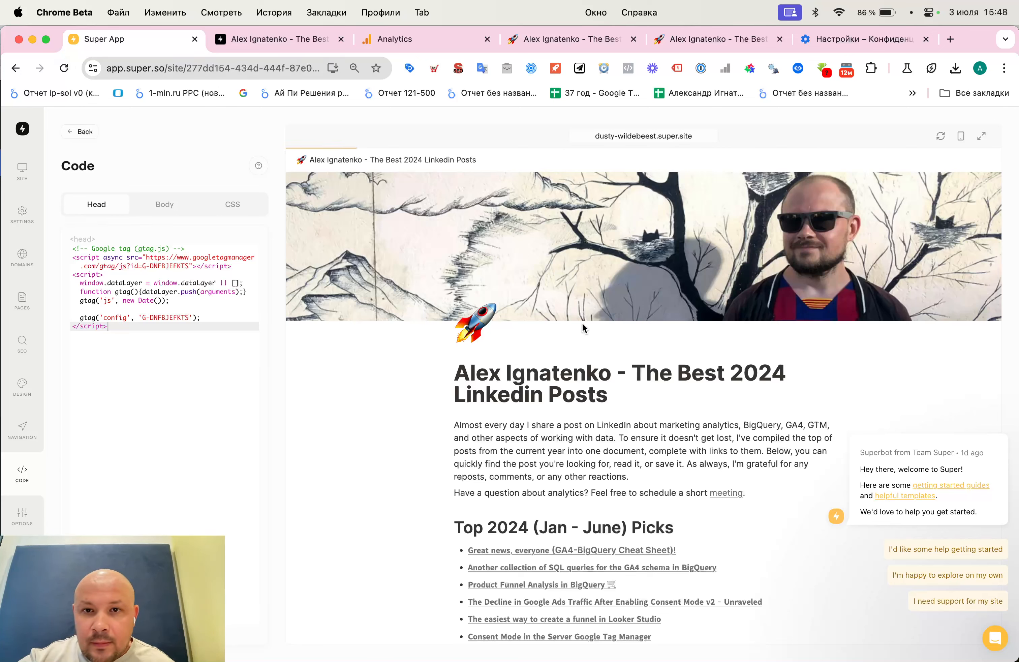
pyautogui.click(79, 132)
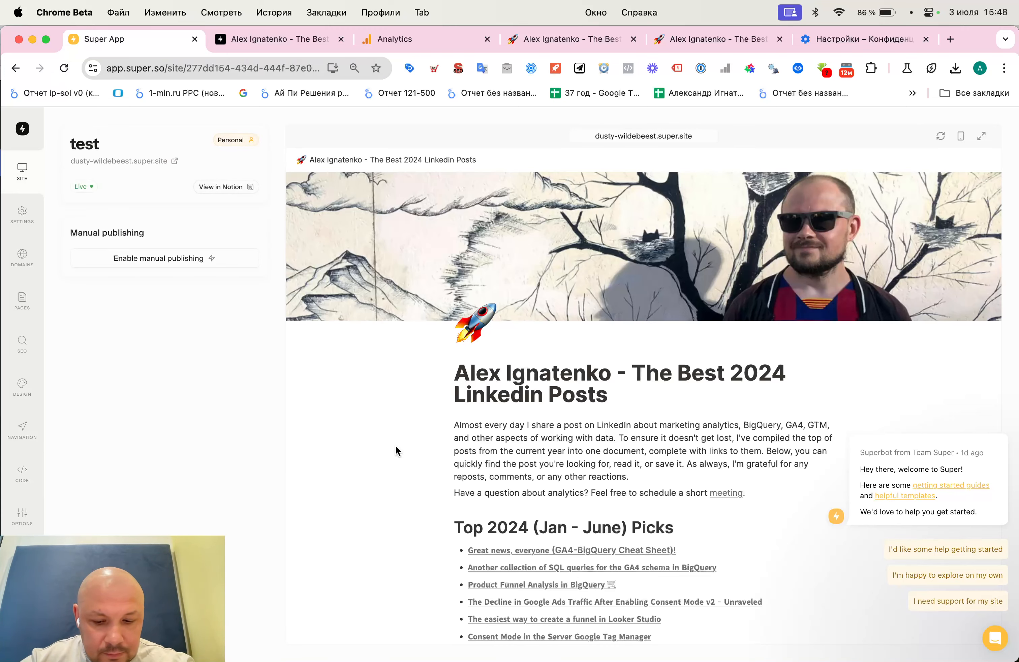
# Open dusty-wildebeest.super.site in a new incognito window and browse down to the contact links
pyautogui.press('super+shift+n')
pyautogui.write('dusty-wildebeest.super.site')
pyautogui.press('Return')
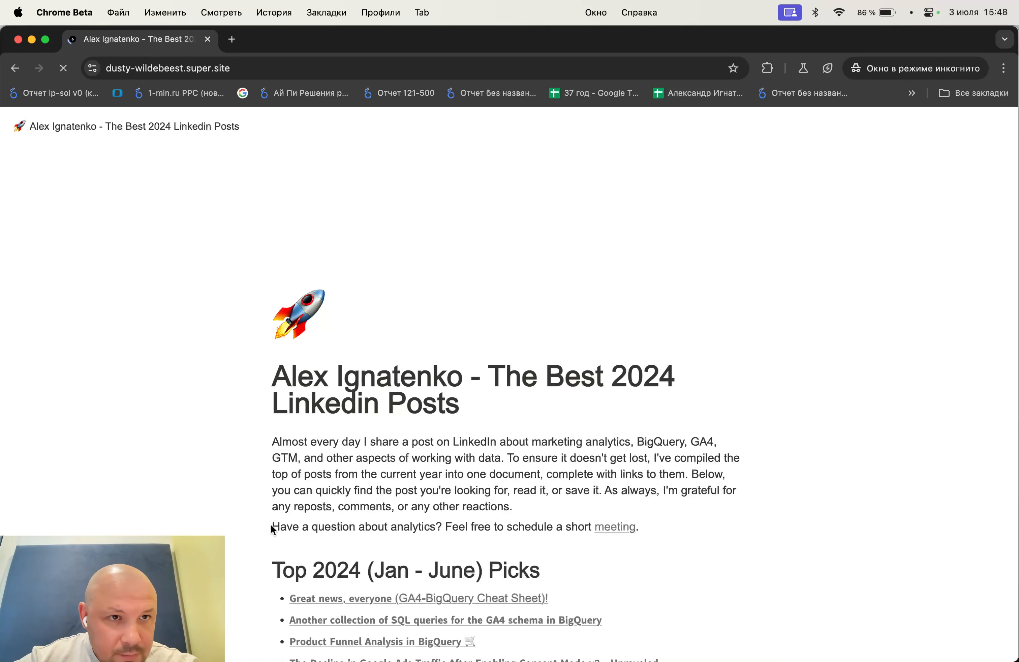
pyautogui.scroll(-20, 336, 244)
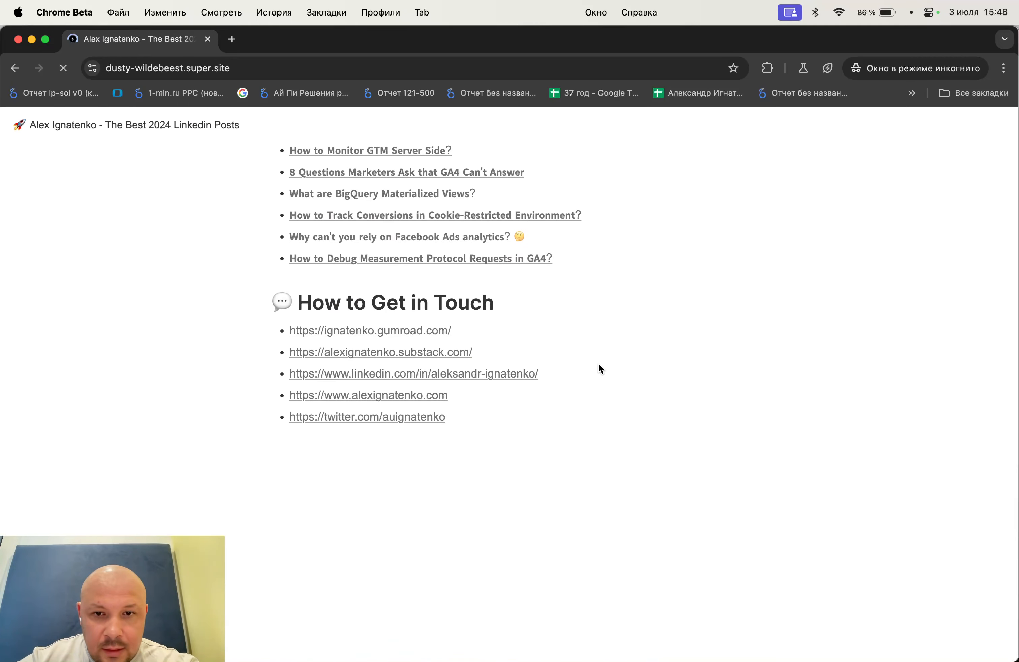
# Open the developer tools' network log for the upgraded live site and reload the page to capture collect requests
pyautogui.rightClick(602, 369)
pyautogui.click(642, 569)
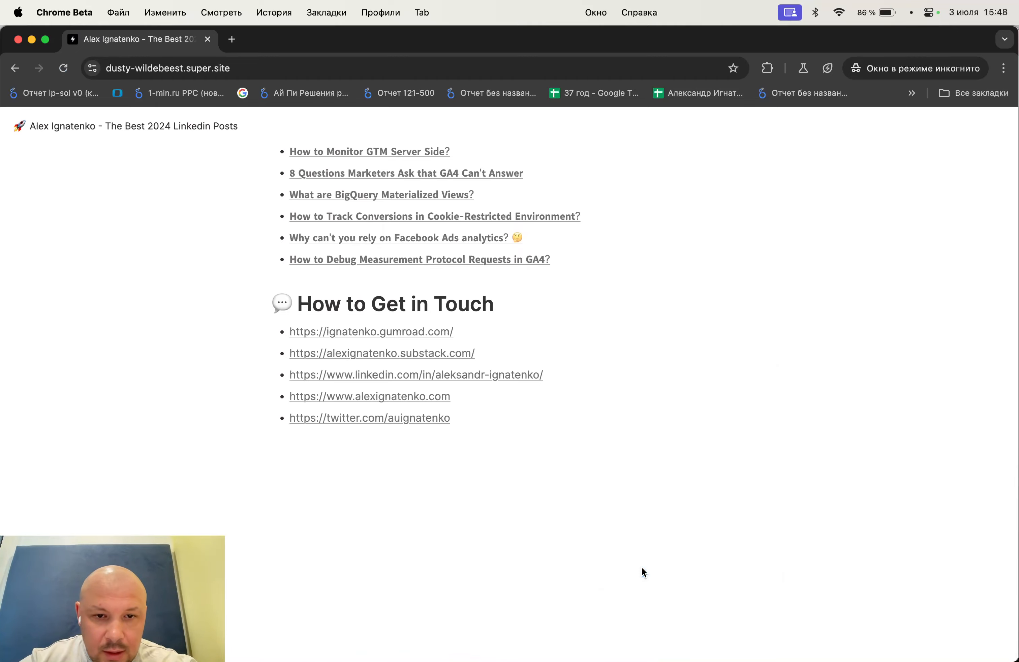
pyautogui.click(216, 337)
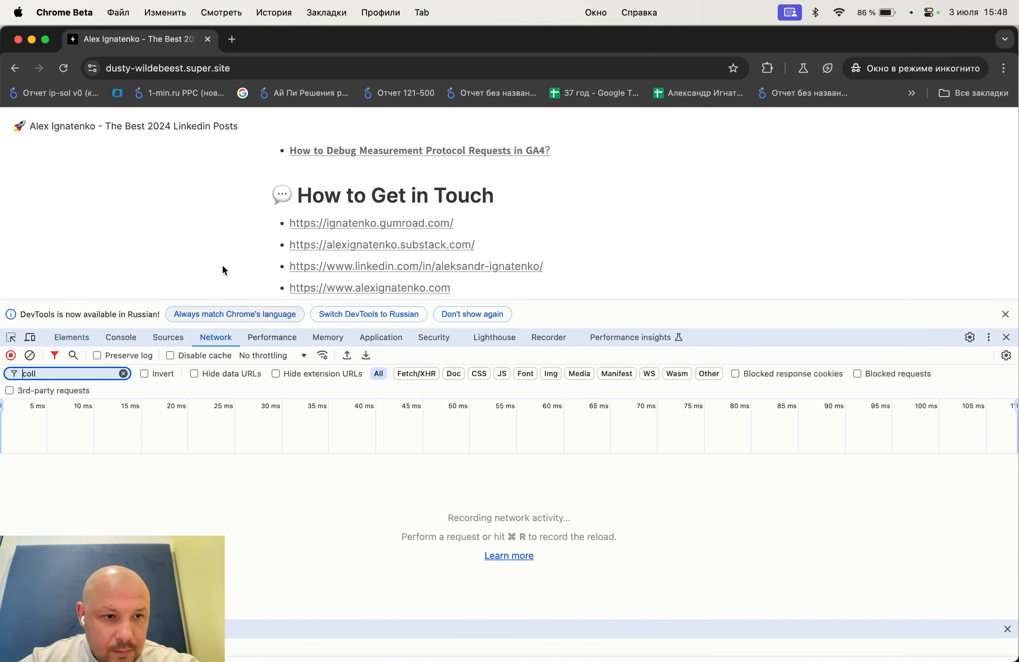
pyautogui.click(63, 68)
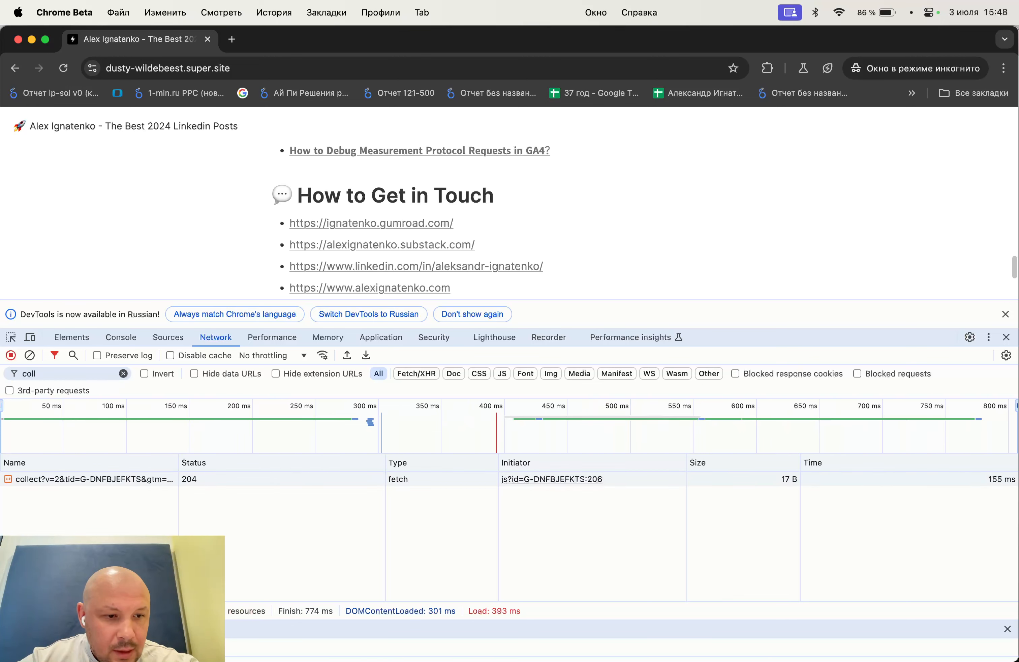
# Examine the payload parameters of the captured Analytics collect request, and close the developer tools and incognito window
pyautogui.click(129, 477)
pyautogui.scroll(-8, 499, 590)
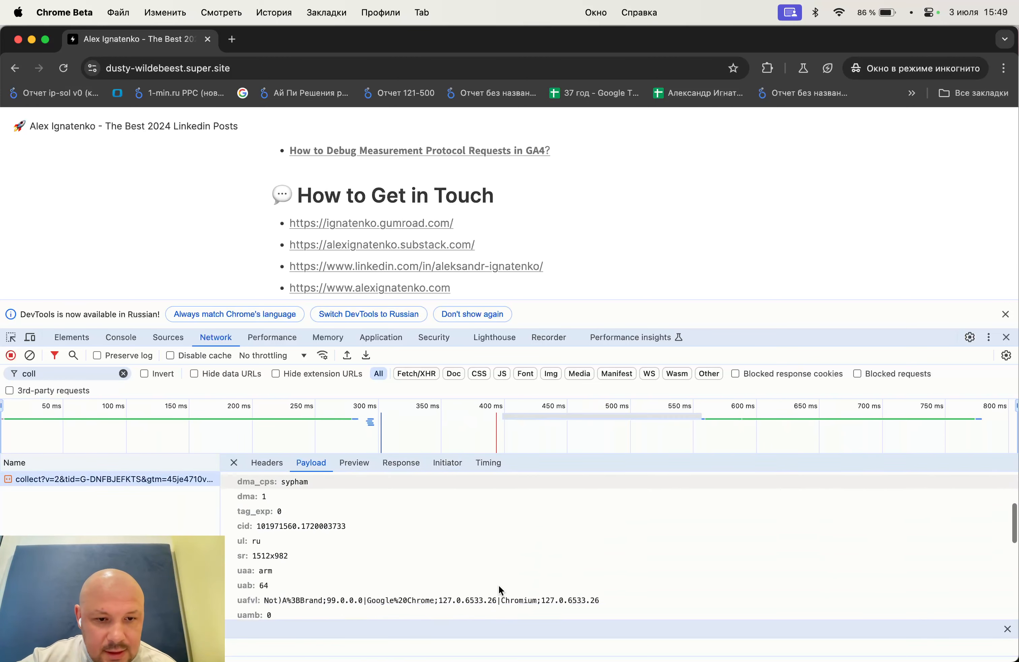
pyautogui.scroll(5, 499, 589)
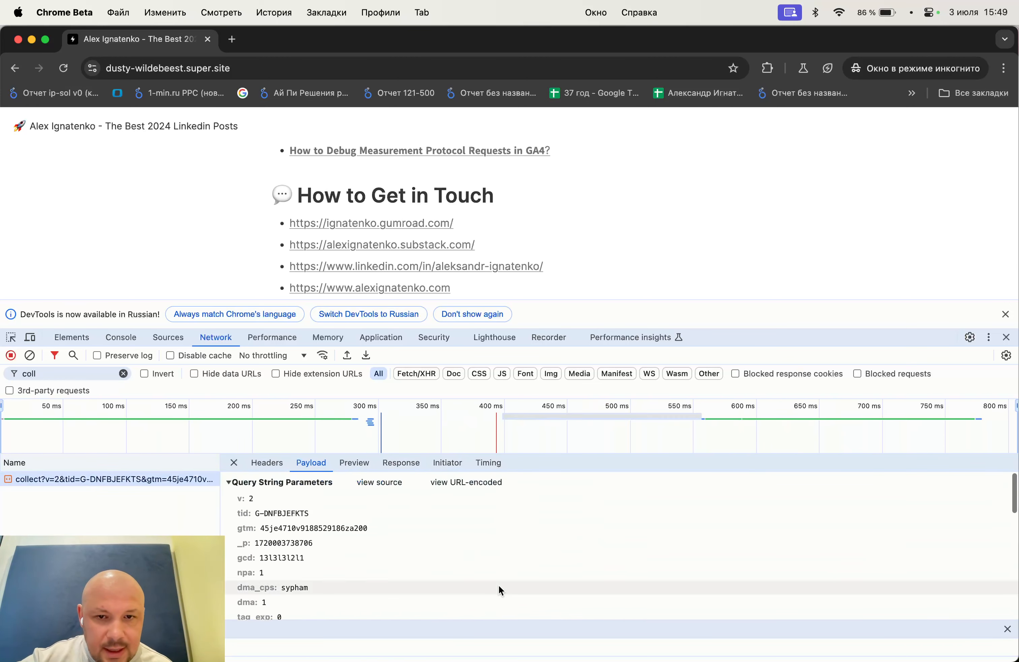
pyautogui.click(1005, 314)
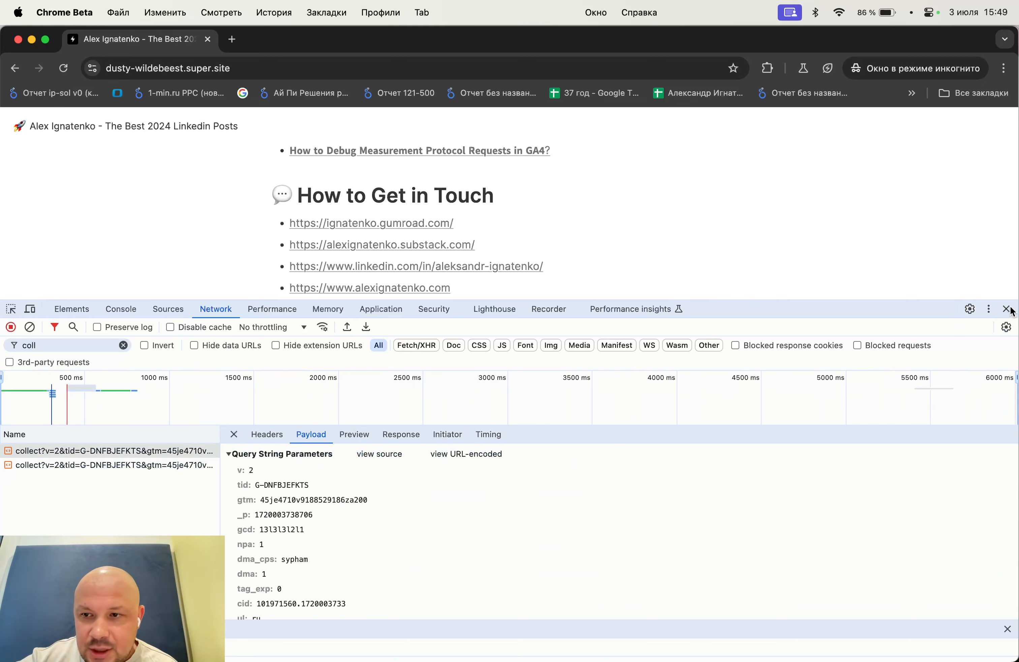
pyautogui.click(1006, 308)
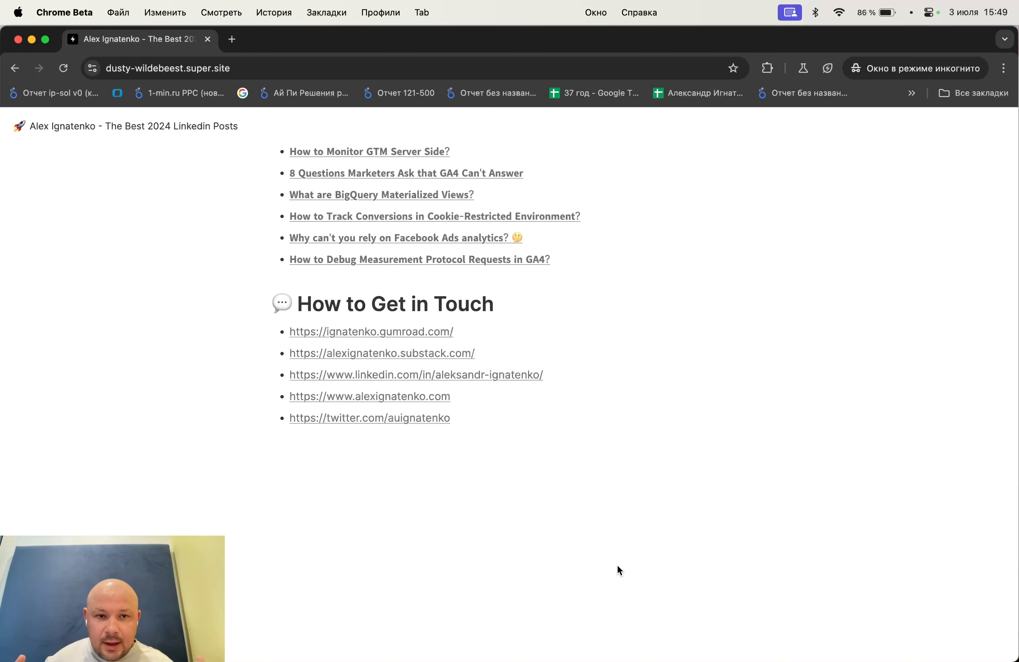
pyautogui.click(17, 39)
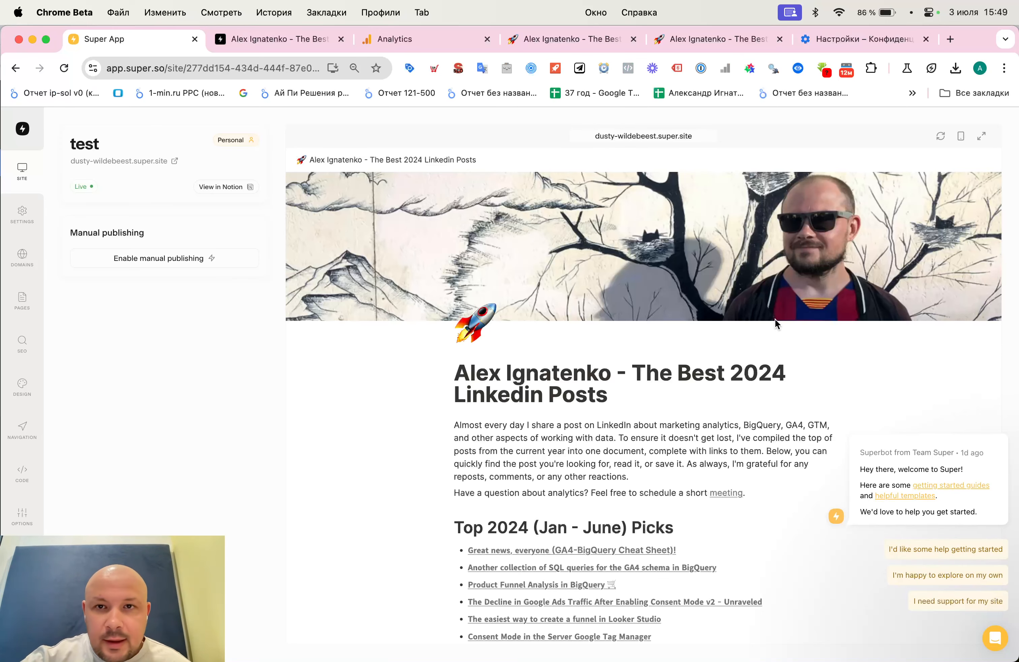
# Review the original Notion page, the Super site's preview down to the contact links, and the Google tag in its Head code
pyautogui.click(577, 36)
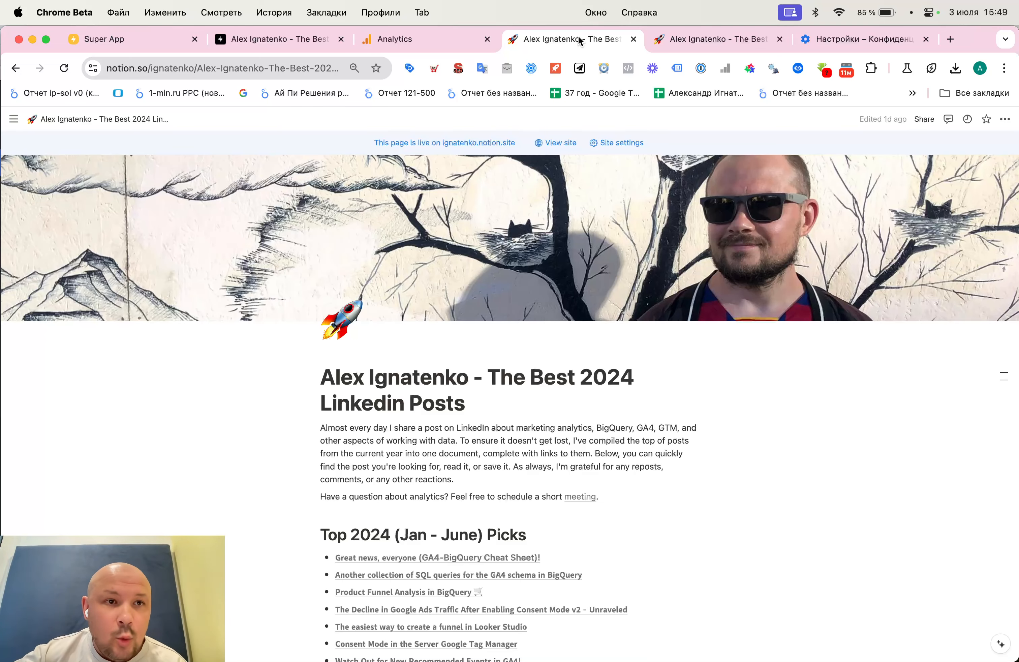
pyautogui.click(119, 41)
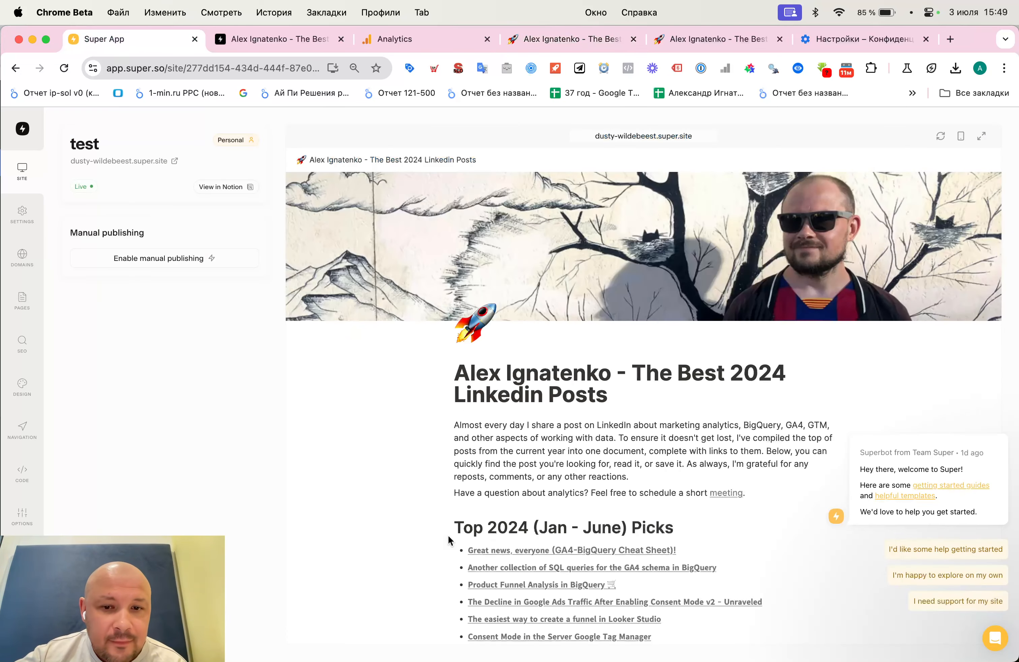
pyautogui.scroll(-15, 434, 510)
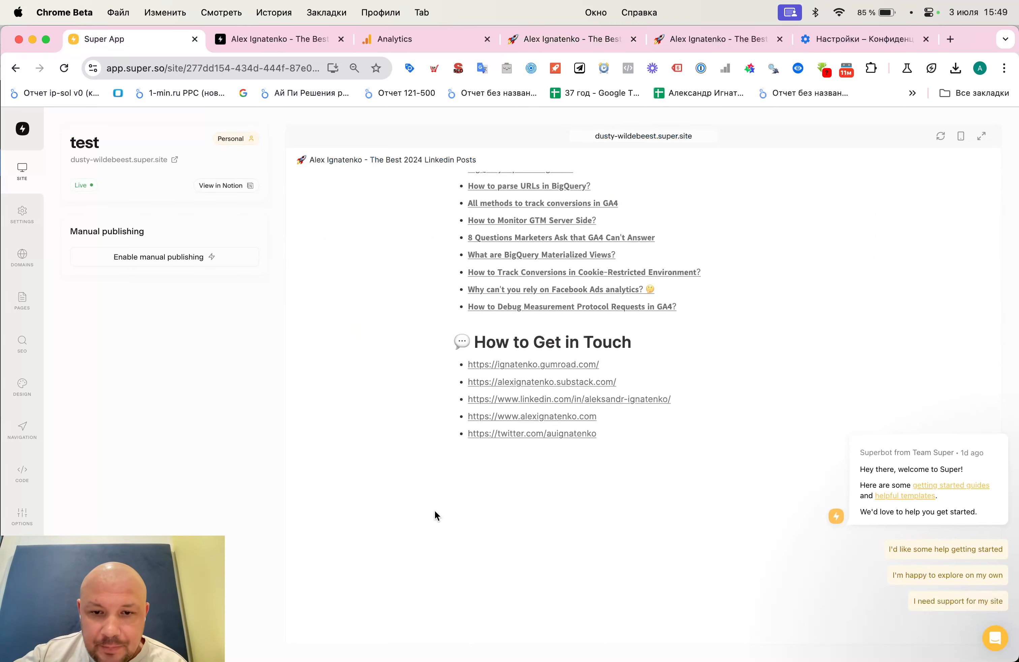
pyautogui.scroll(15, 434, 509)
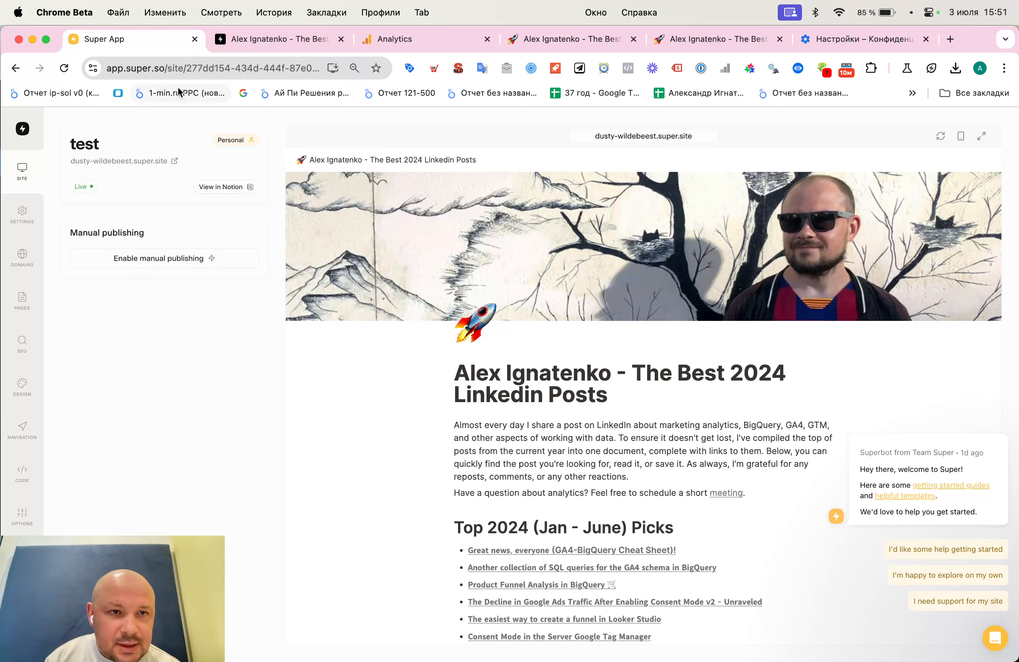
pyautogui.moveTo(215, 259)
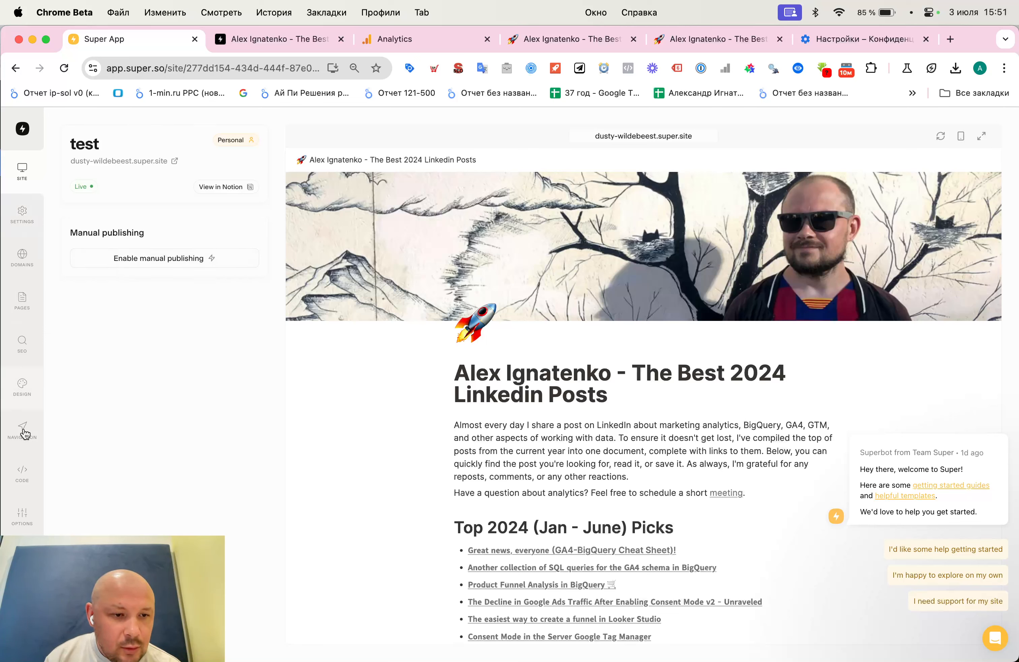
pyautogui.click(22, 472)
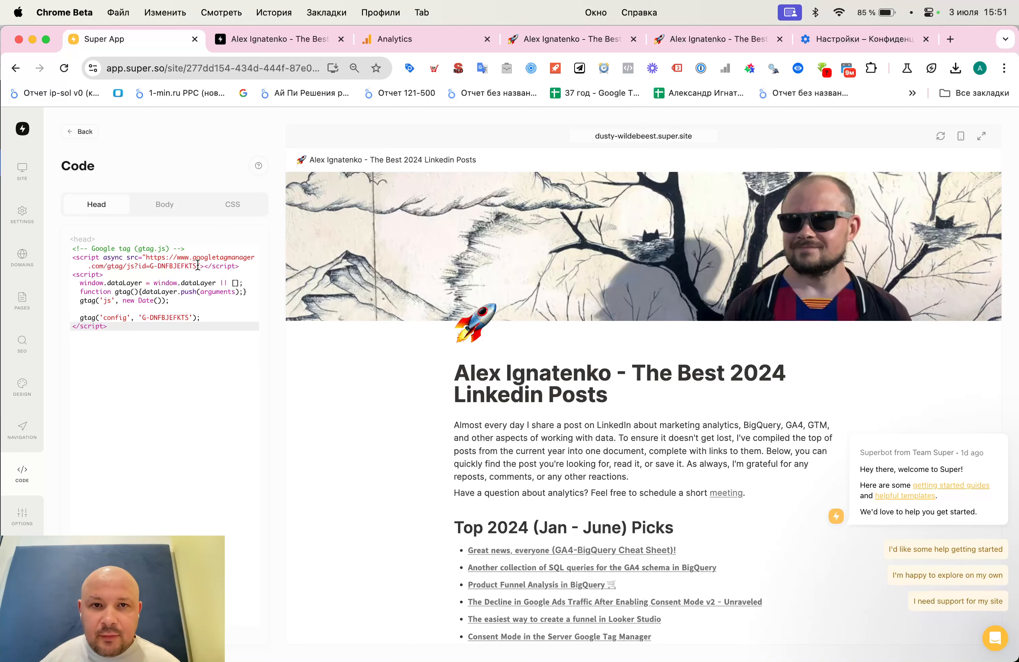
pyautogui.click(567, 39)
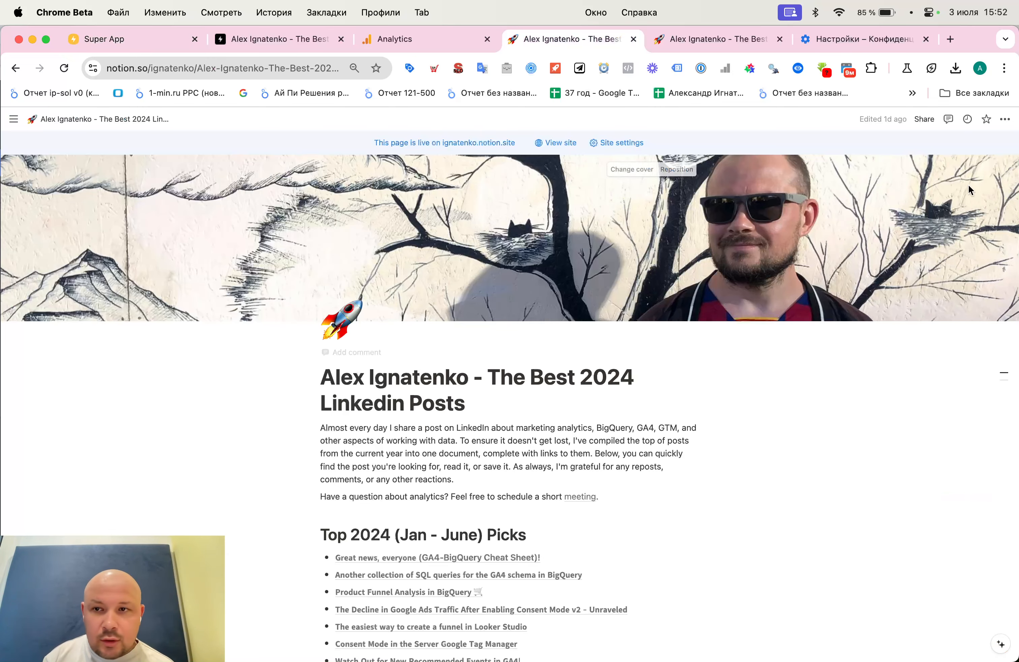
pyautogui.click(98, 39)
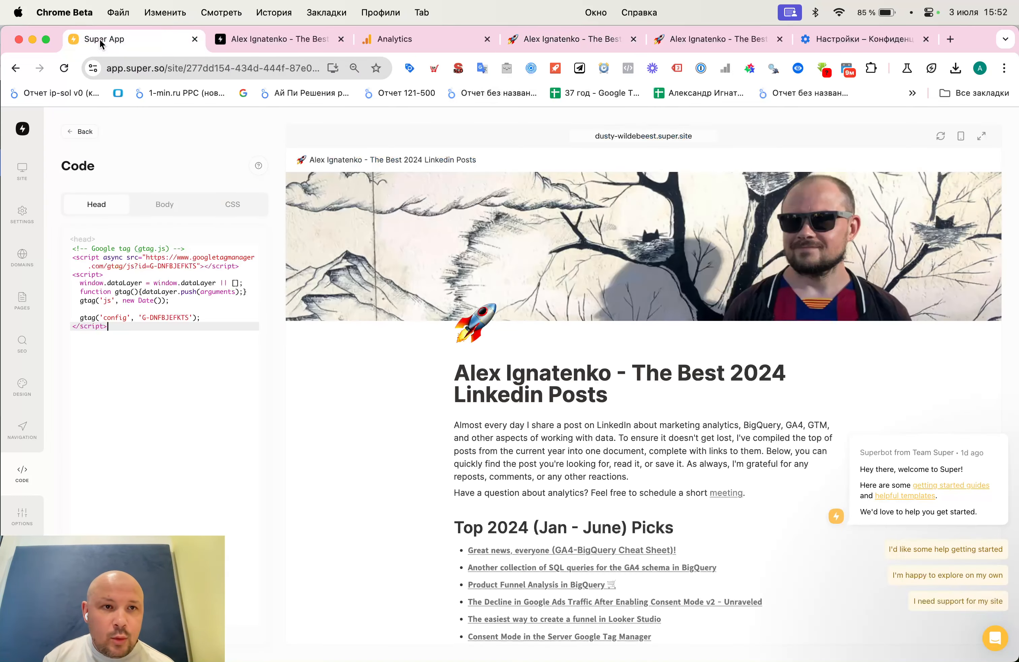